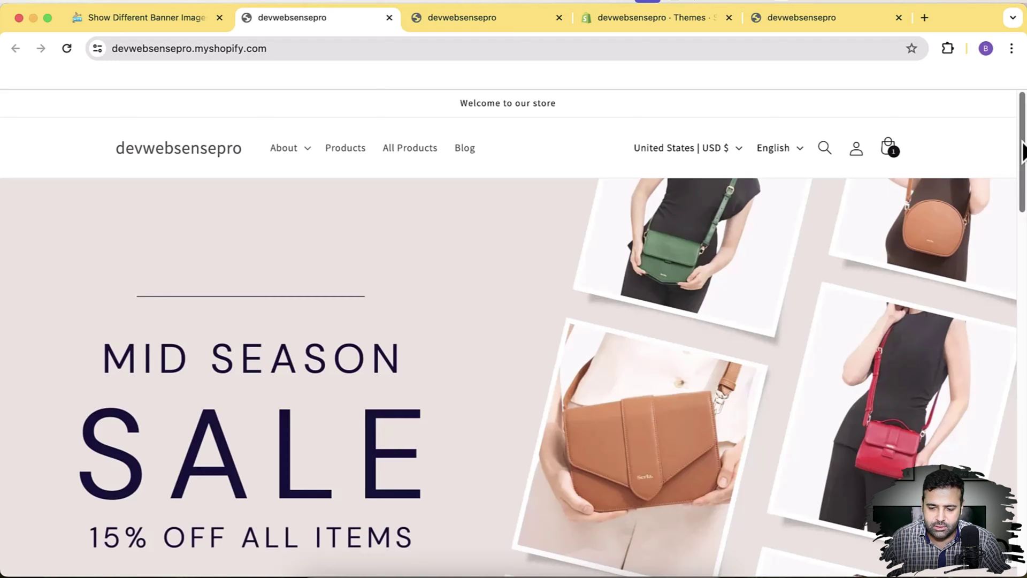
Compare the desktop and mobile-emulated homepage banners, then open the banner tutorial blog post
mouse_move(1023, 150)
left_mouse_down()
mouse_move(1024, 273)
mouse_move(1023, 162)
left_mouse_up()
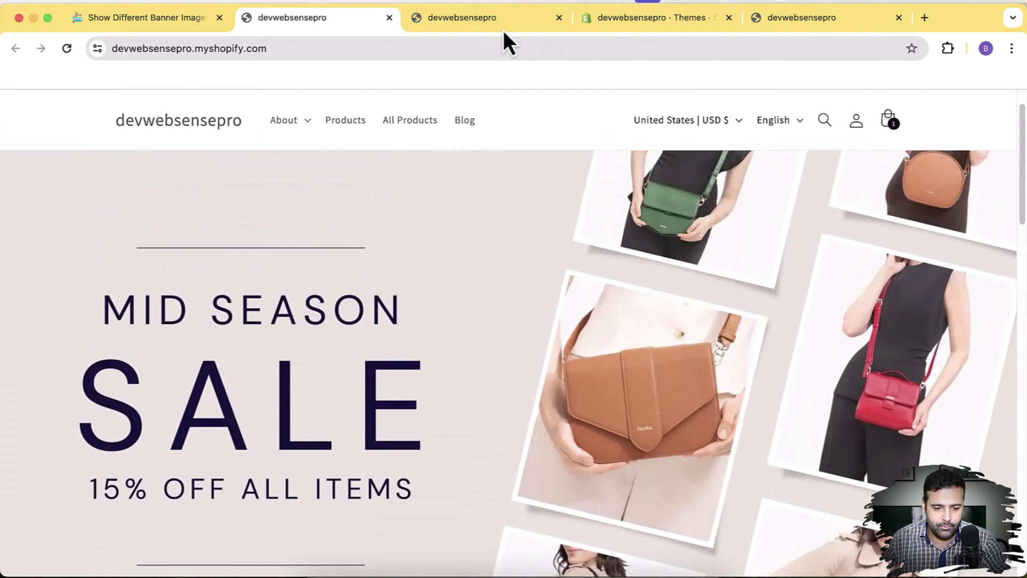
left_click(464, 19)
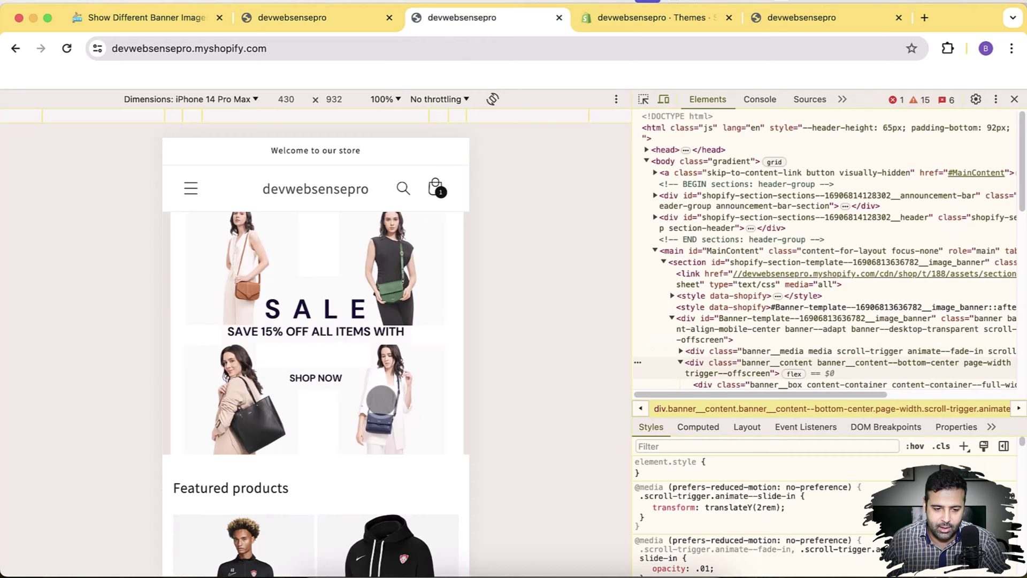
left_click(349, 21)
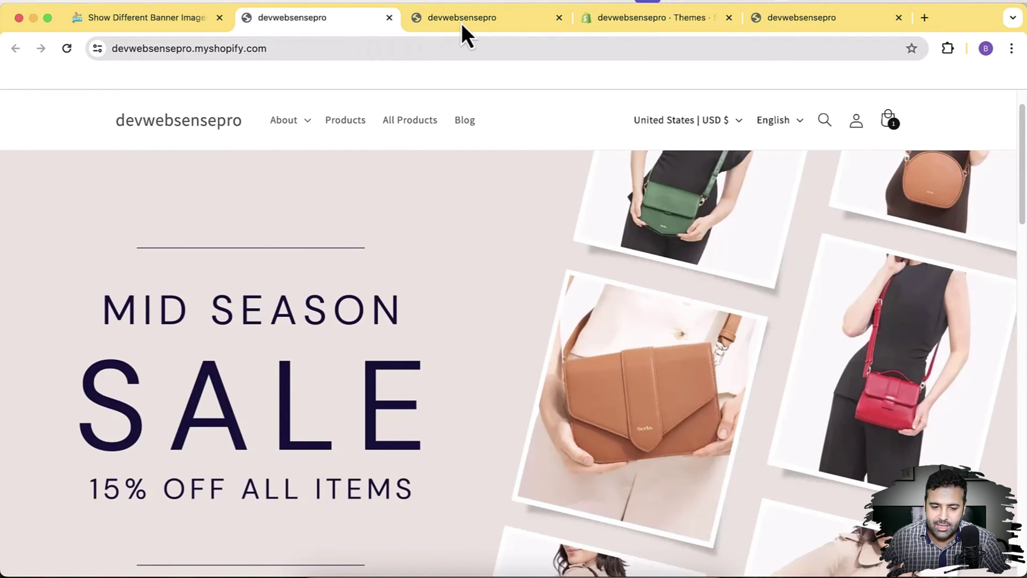
left_click(482, 21)
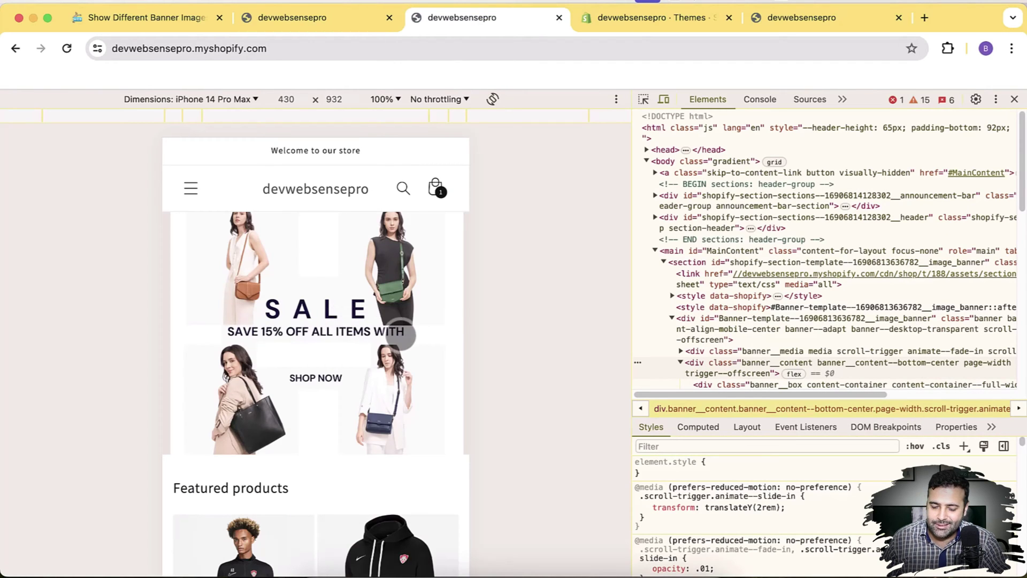
left_click(341, 22)
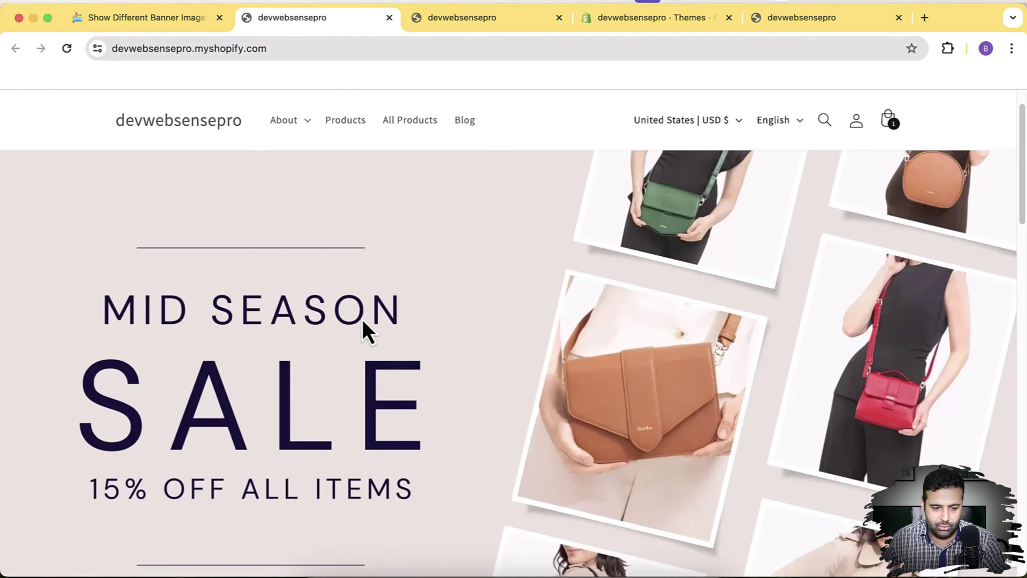
left_click(146, 26)
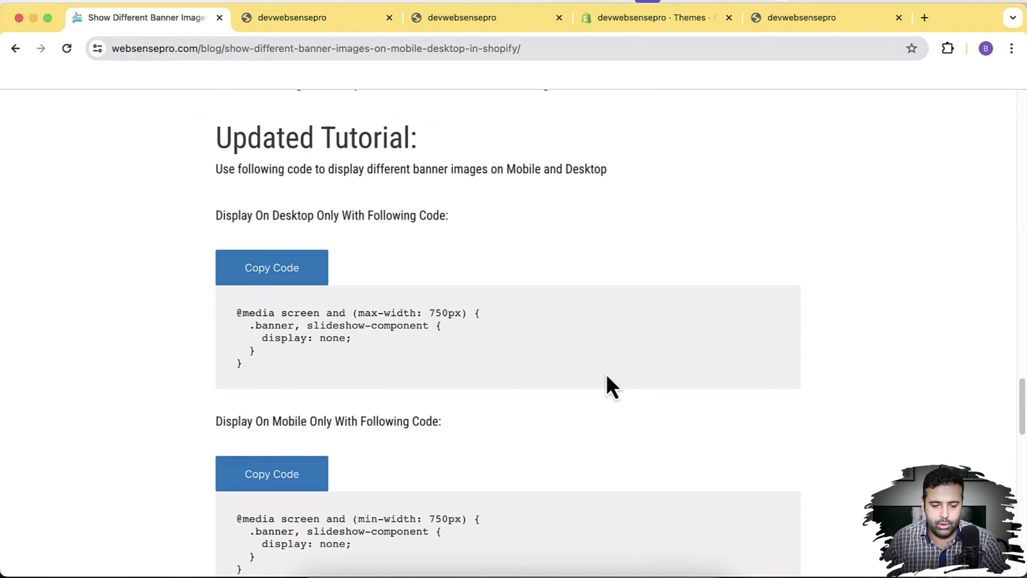
left_click_drag(1022, 407, 1020, 236)
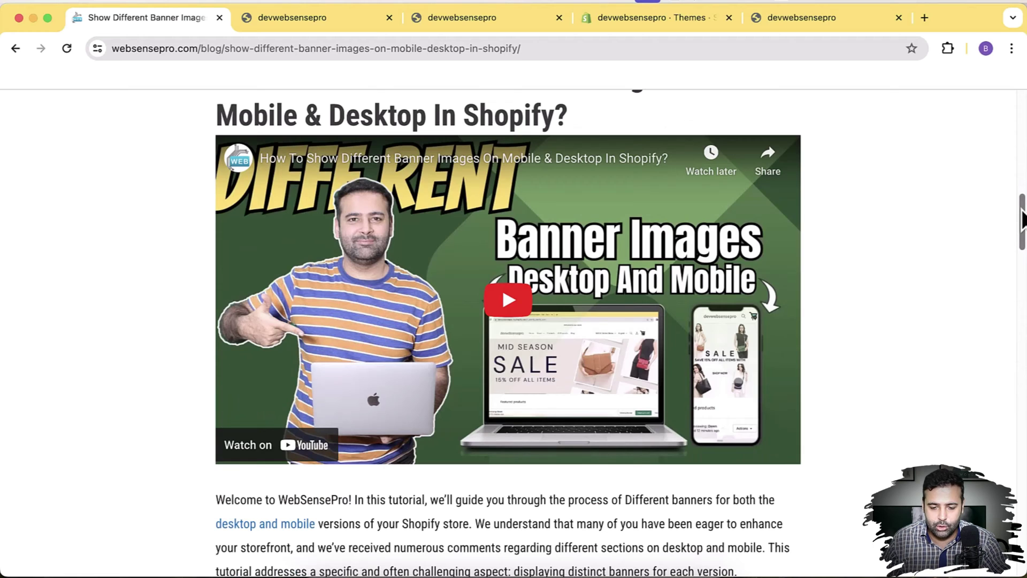
left_click_drag(1022, 219, 1019, 407)
left_click_drag(251, 358, 235, 303)
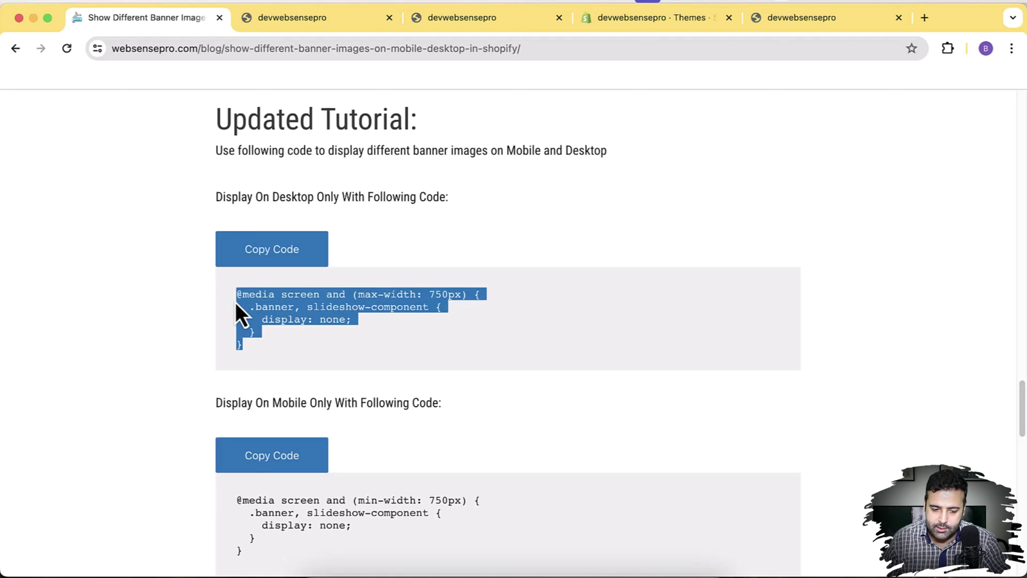
left_click_drag(260, 570, 236, 503)
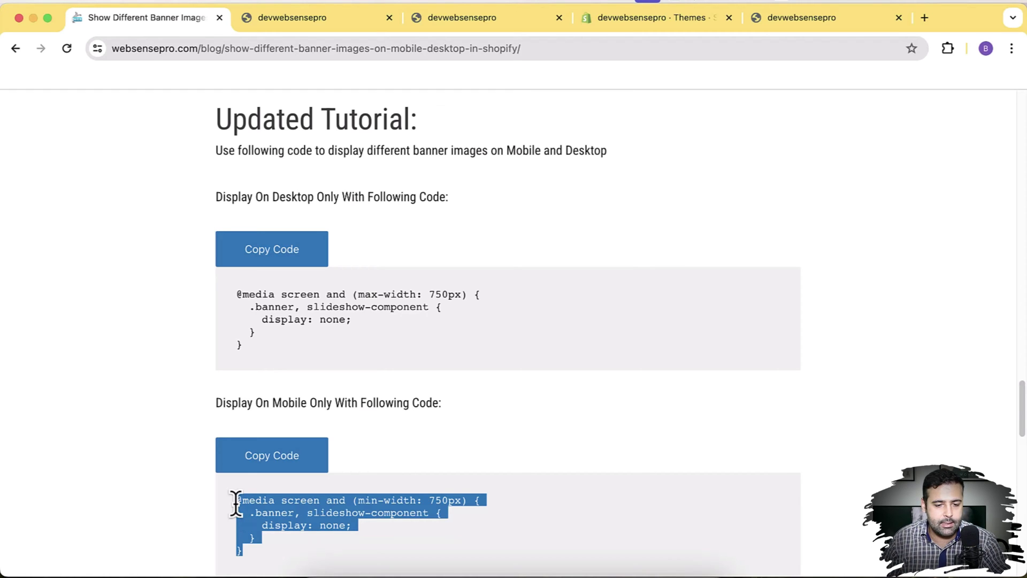
Check the homepage banner in mobile layout, then go to the store admin's Themes page
left_click(318, 26)
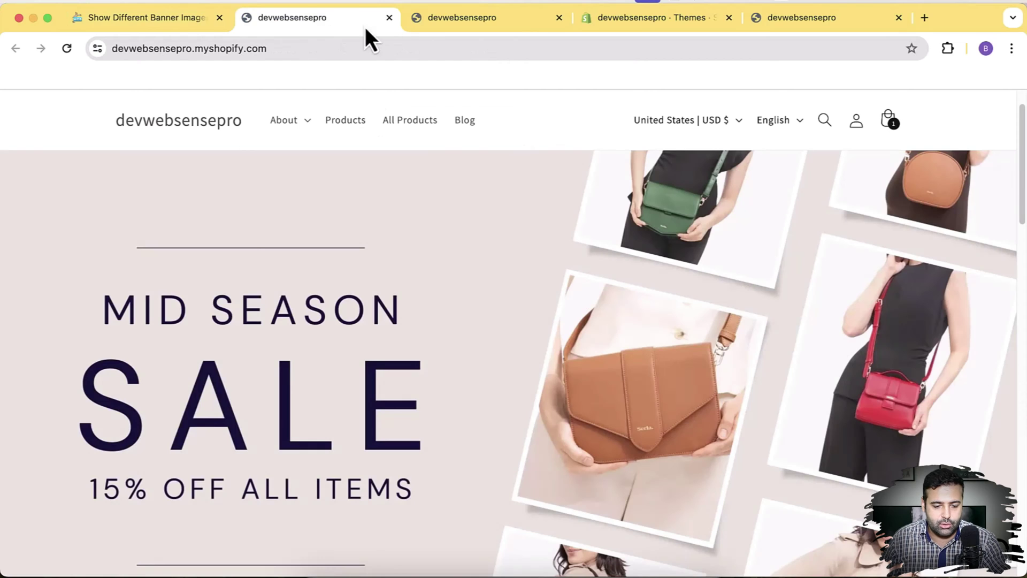
left_click(481, 24)
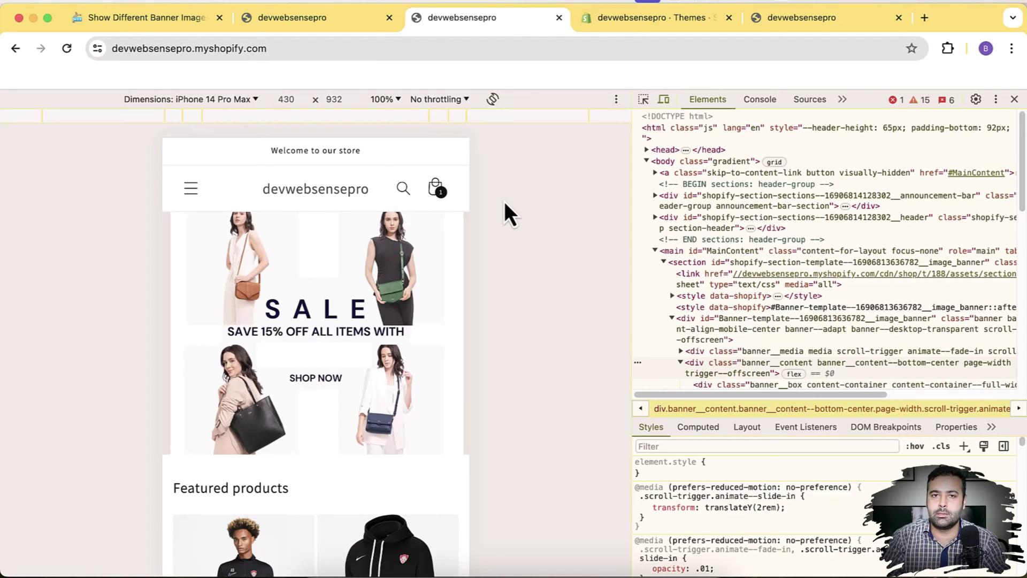
left_click(640, 29)
Add Dawn from Popular free themes, then open the Dawn - All storefront preview
left_click(971, 379)
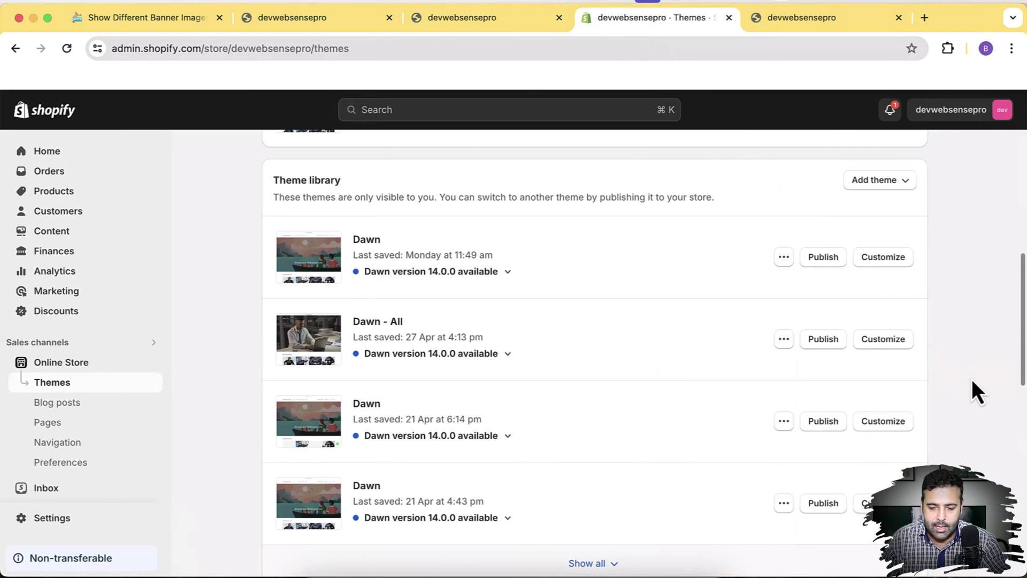
scroll(971, 378, "up", 5)
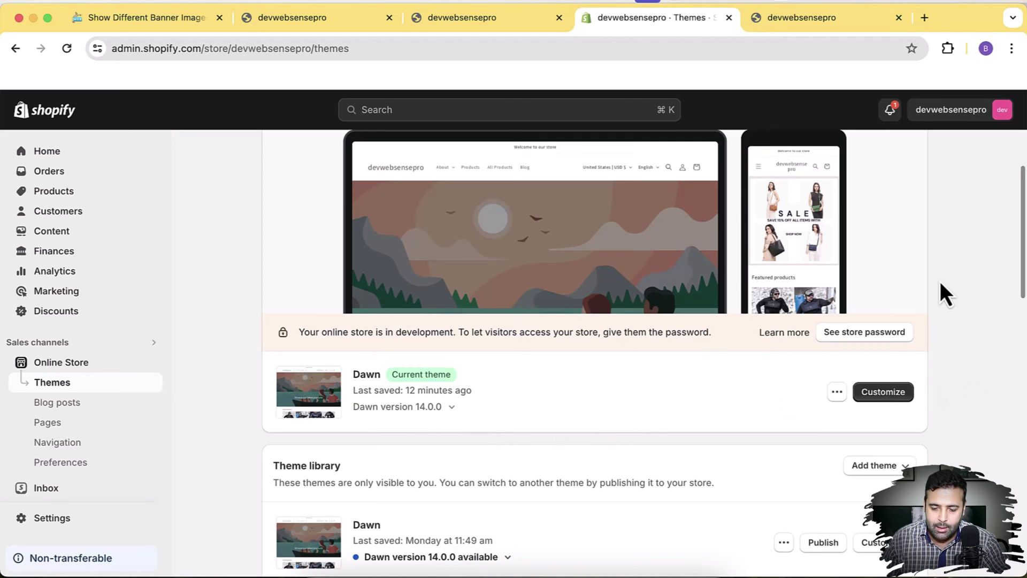
scroll(949, 288, "down", 10)
scroll(949, 282, "down", 4)
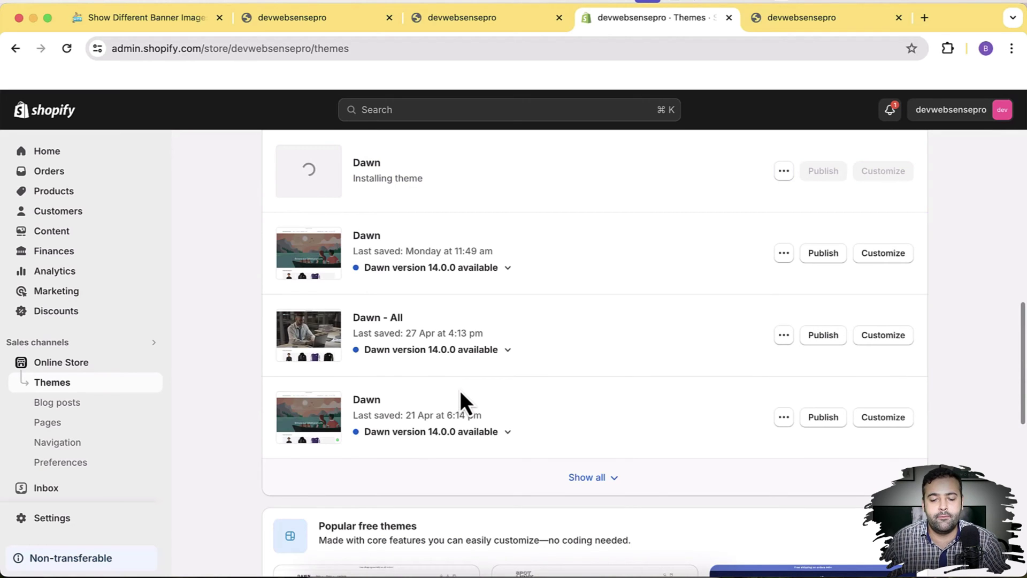
left_click(783, 27)
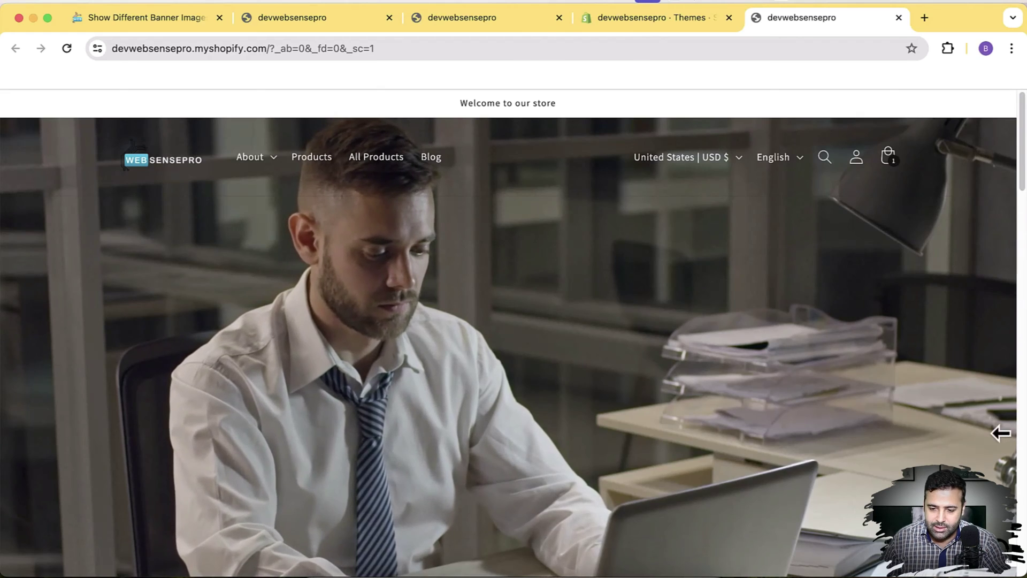
Scroll the Dawn - All preview down to its FAQ section
scroll(1021, 155, "down", 1)
scroll(1021, 147, "down", 5)
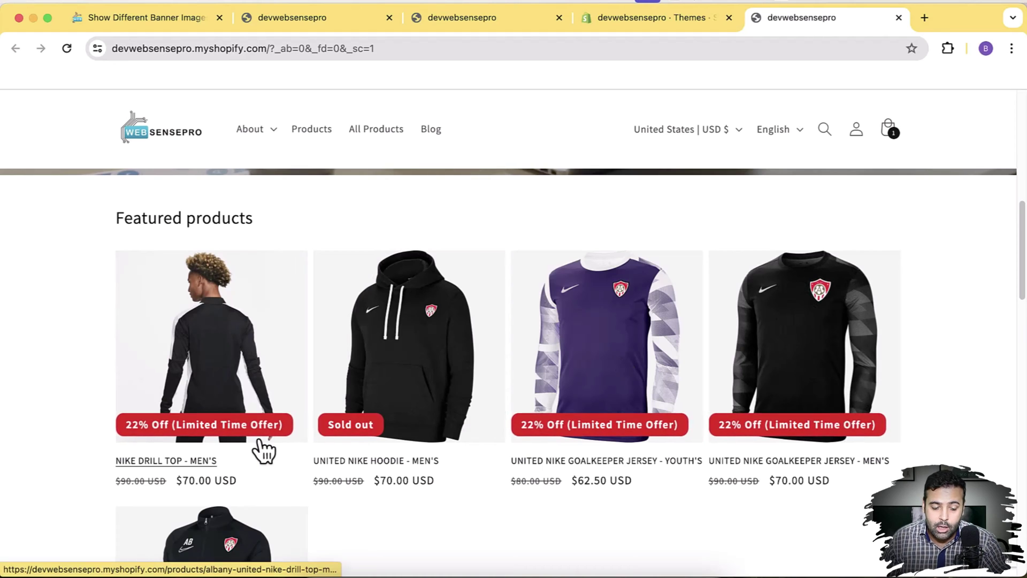
scroll(438, 412, "down", 3)
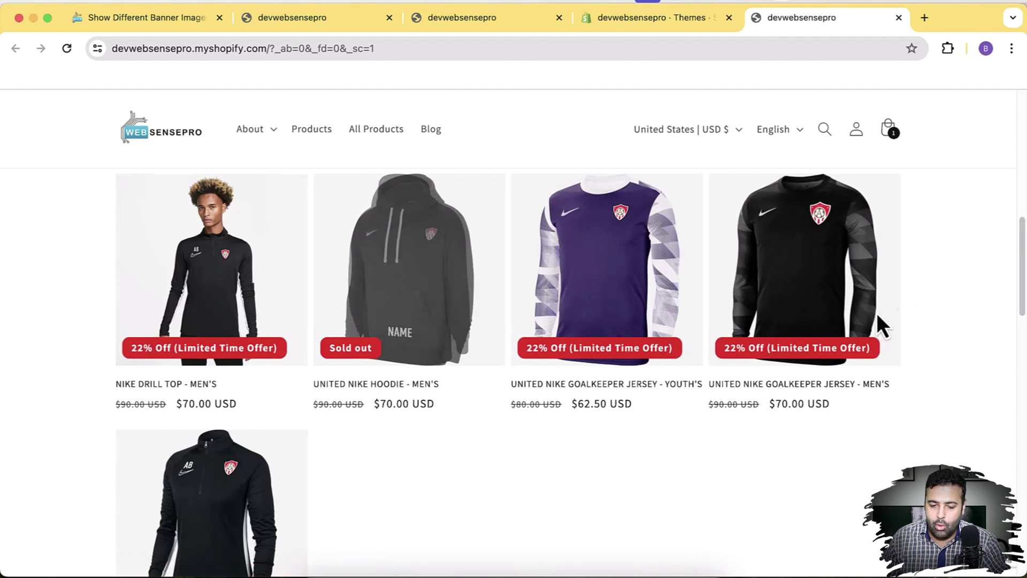
left_click_drag(1020, 280, 1024, 538)
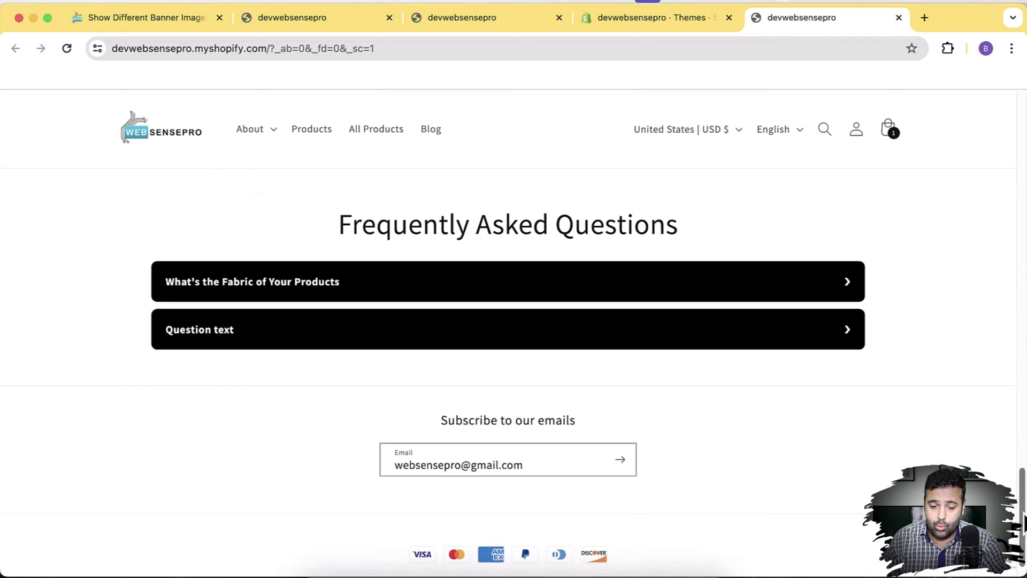
Expand and collapse the fabric and second FAQ questions, then return to the admin Themes page
left_click(816, 288)
left_click(817, 288)
left_click(814, 333)
left_click(814, 332)
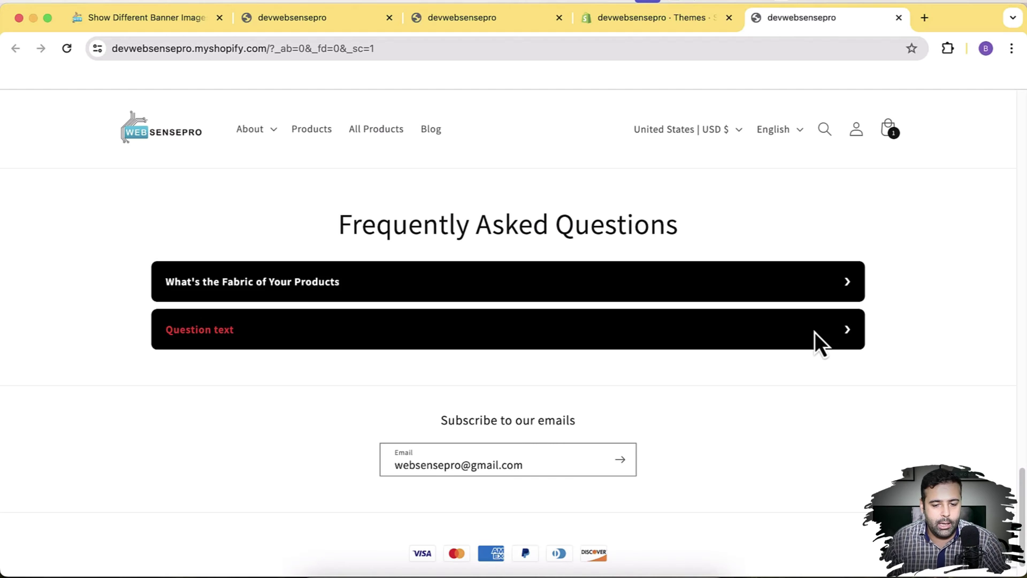
left_click(620, 18)
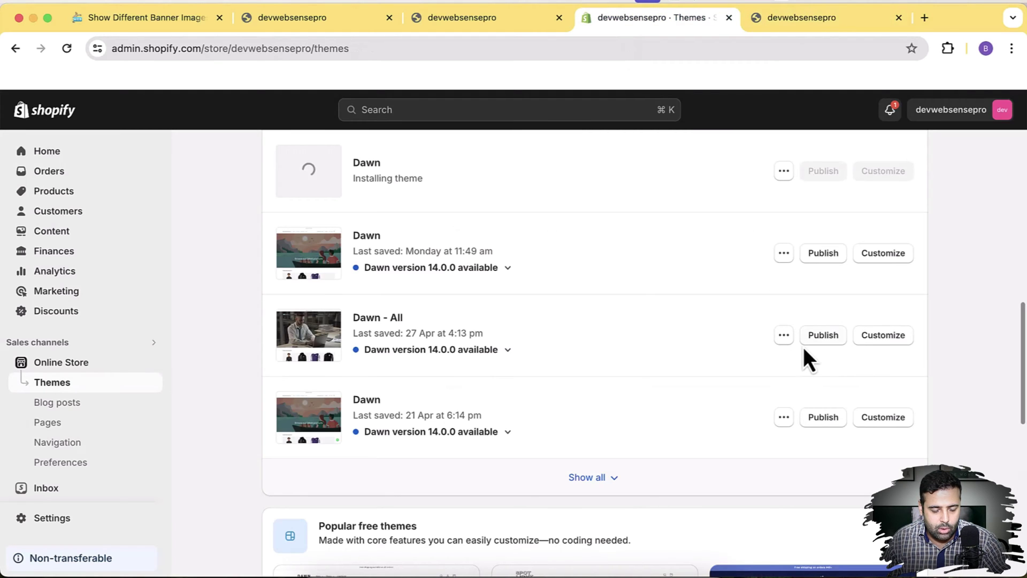
Publish the newly added Dawn theme as the current theme
scroll(803, 347, "up", 1)
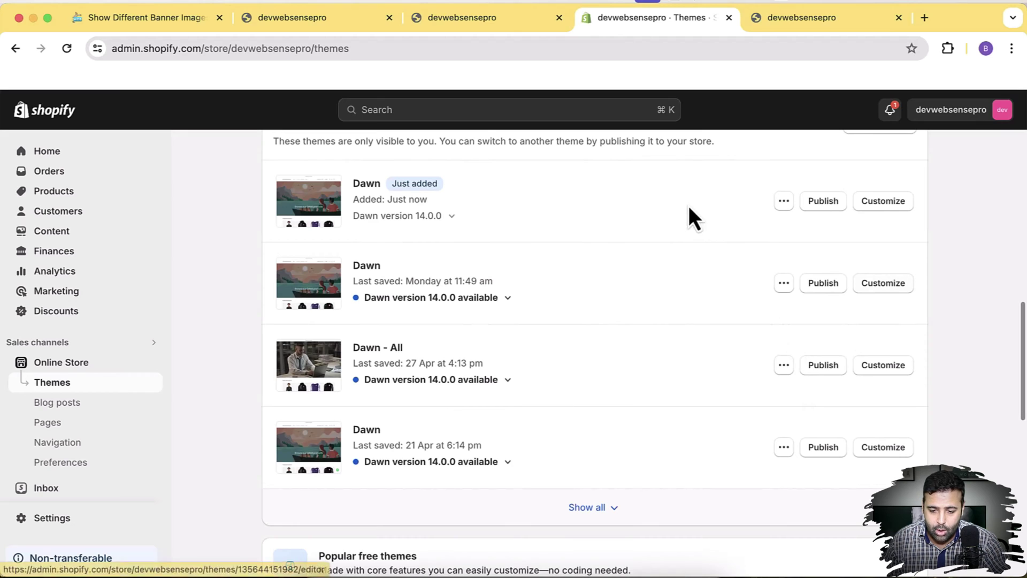
left_click(826, 207)
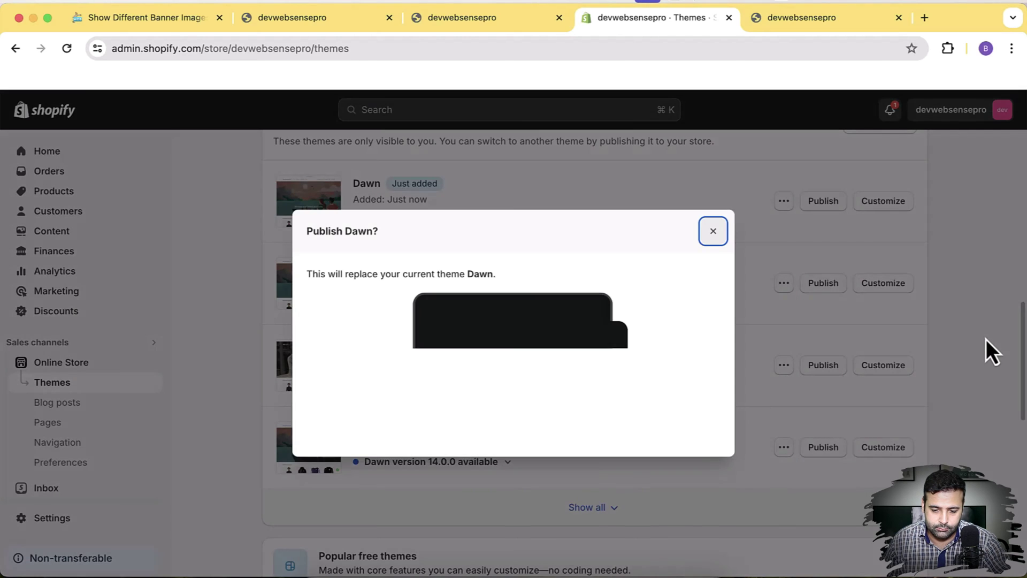
left_click(723, 438)
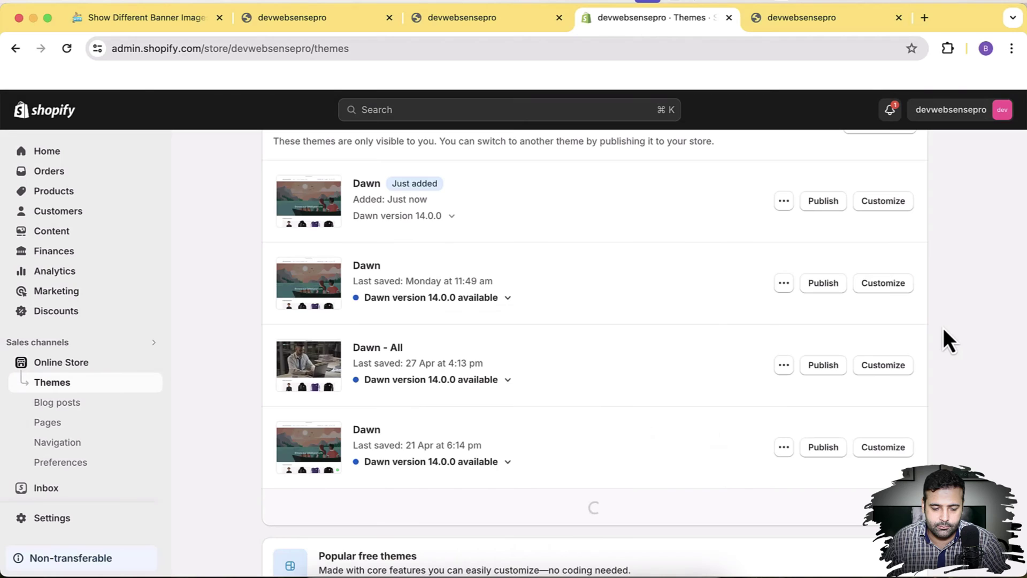
Close the three extra devwebsensepro storefront tabs
scroll(932, 325, "down", 2)
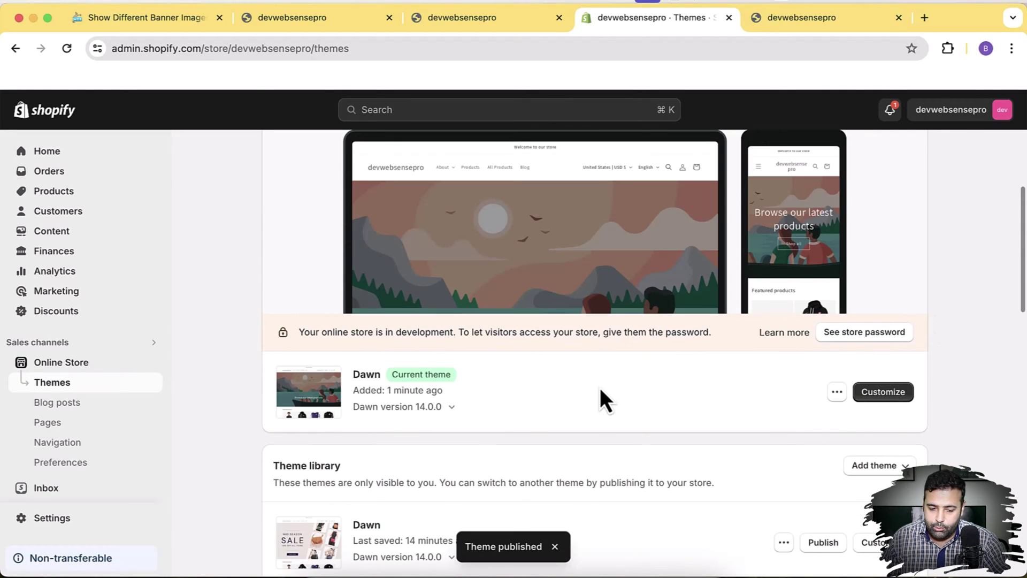
left_click(390, 19)
left_click(391, 20)
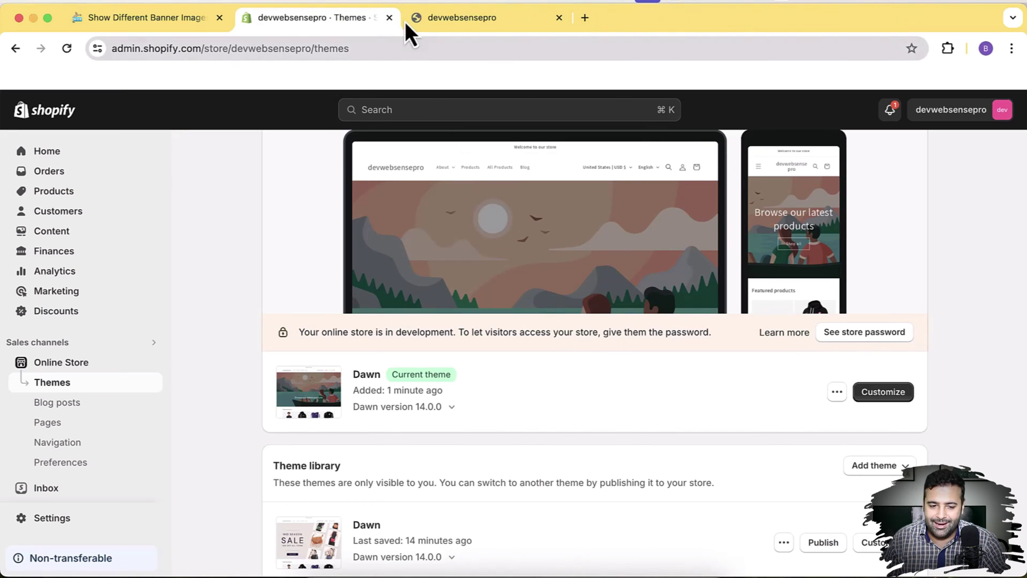
left_click(559, 19)
Preview the current Dawn theme in a new tab placed ahead of the Themes tab
left_click(838, 393)
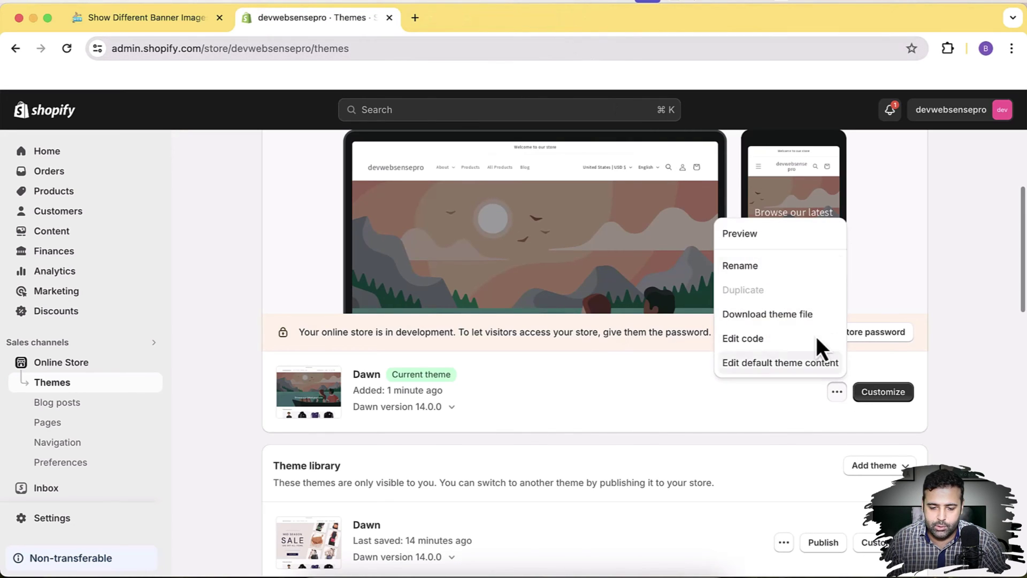
left_click(765, 233)
left_click_drag(464, 30, 344, 49)
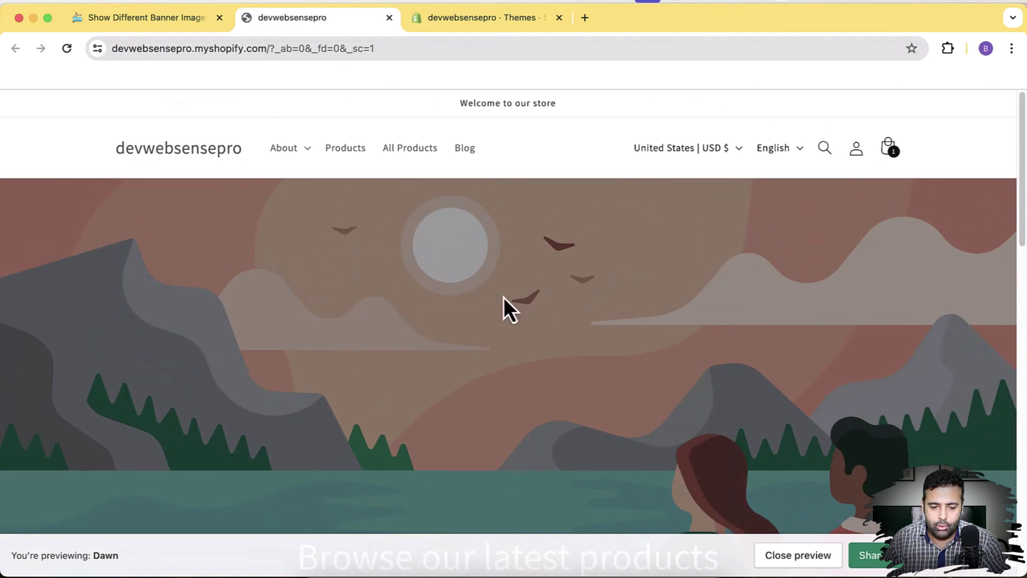
Look over the 'Browse our latest products' banner preview, then return to the admin Themes list
scroll(497, 299, "down", 5)
scroll(384, 259, "up", 5)
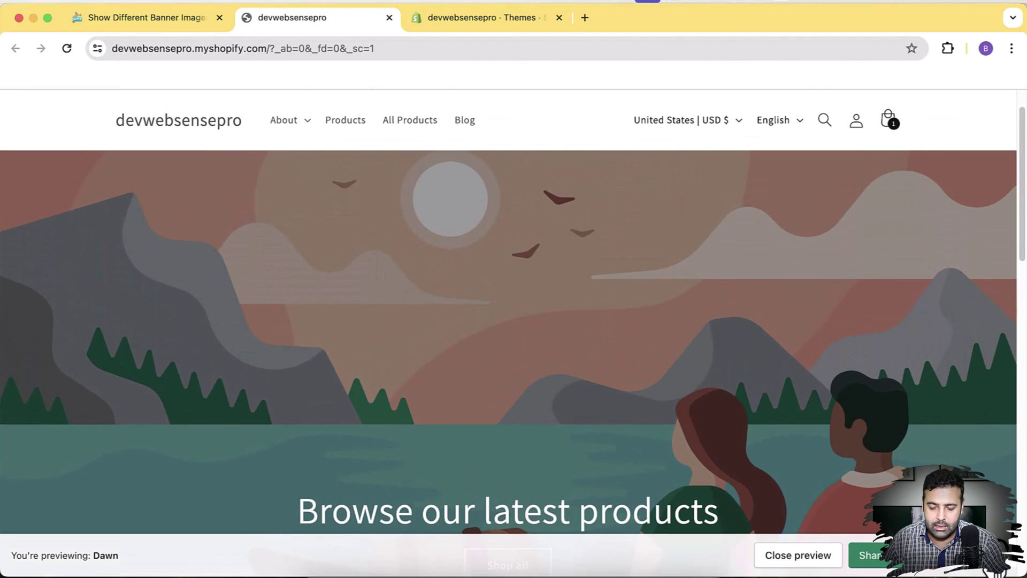
scroll(621, 342, "down", 5)
scroll(601, 333, "up", 5)
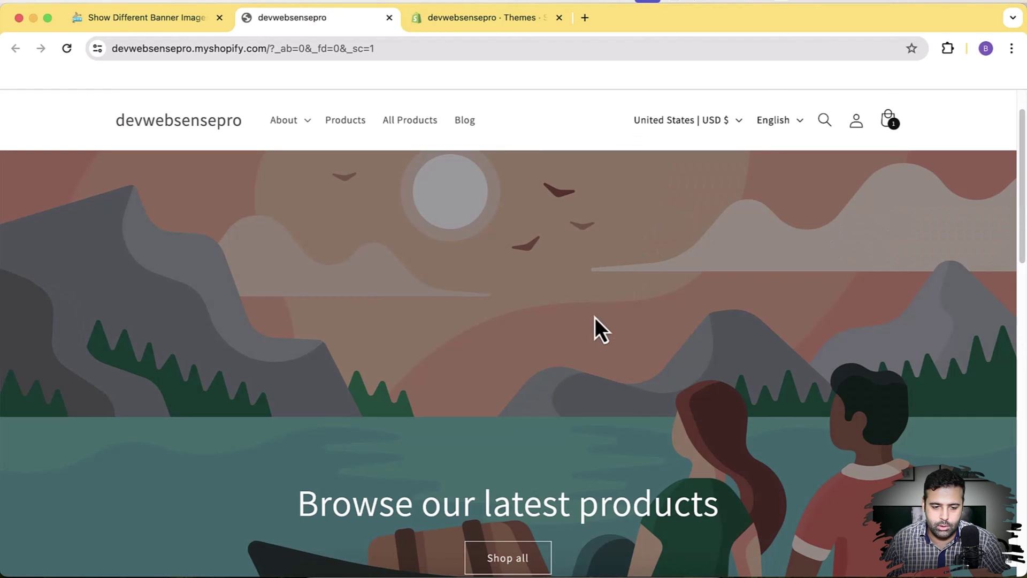
left_click(491, 24)
left_click(951, 412)
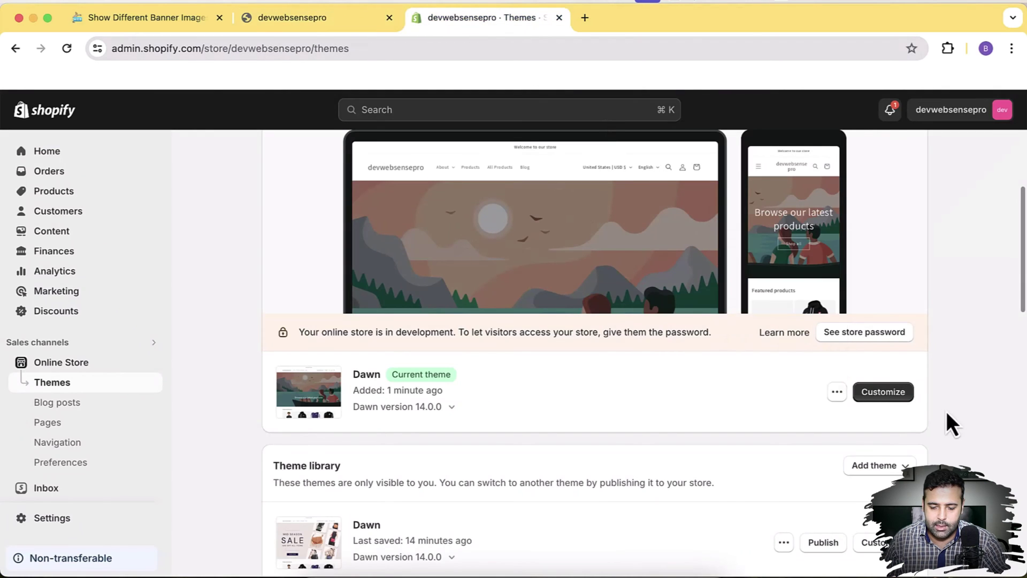
In the Dawn customizer, insert an Image banner and move it directly under the first banner
left_click(904, 396)
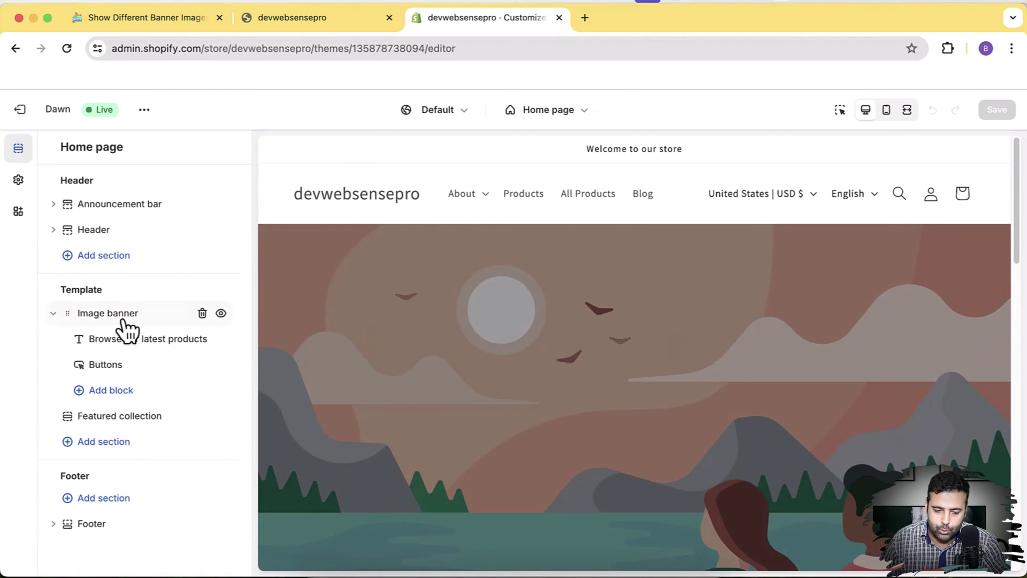
left_click(151, 444)
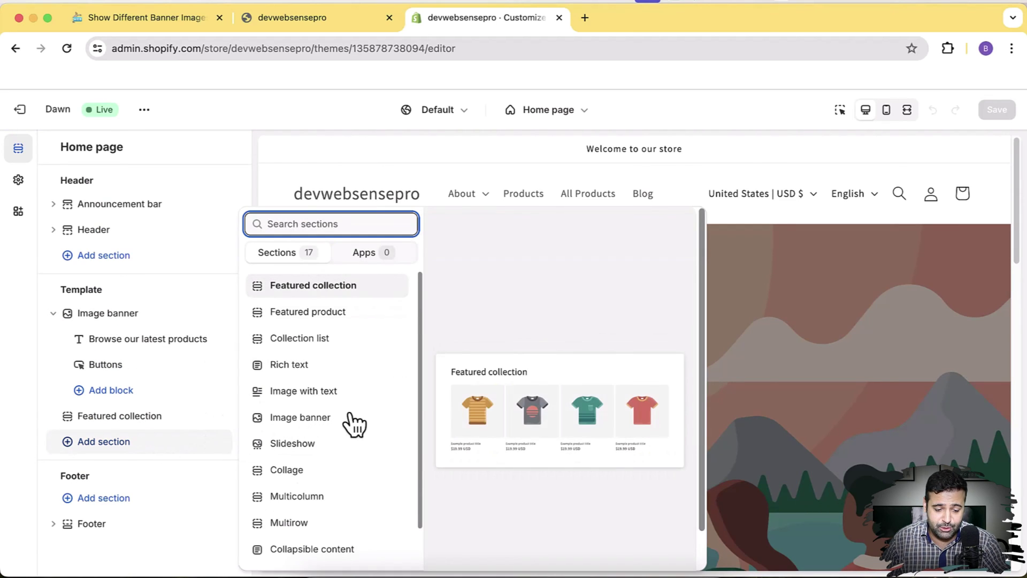
left_click(300, 418)
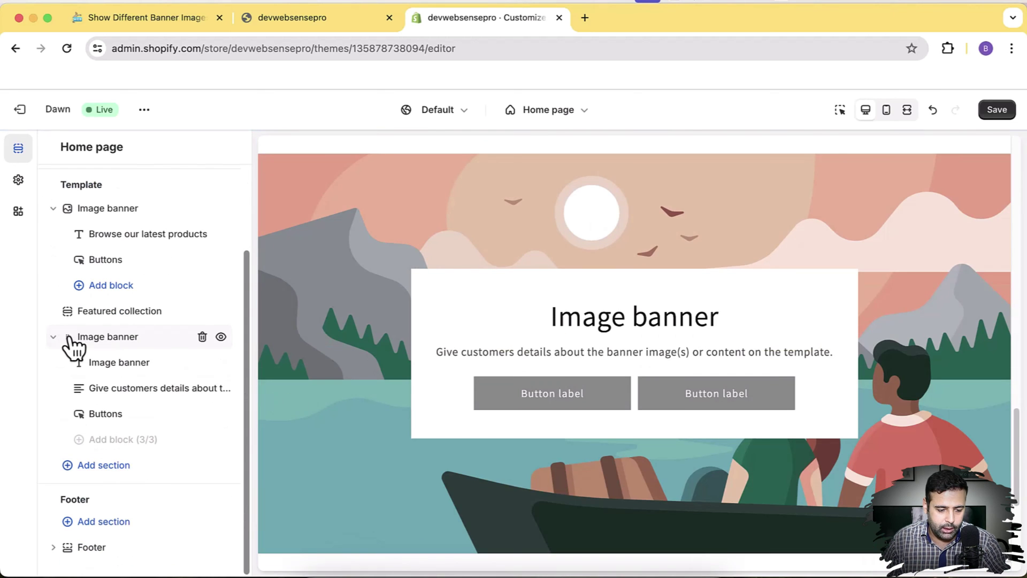
left_click_drag(75, 348, 94, 329)
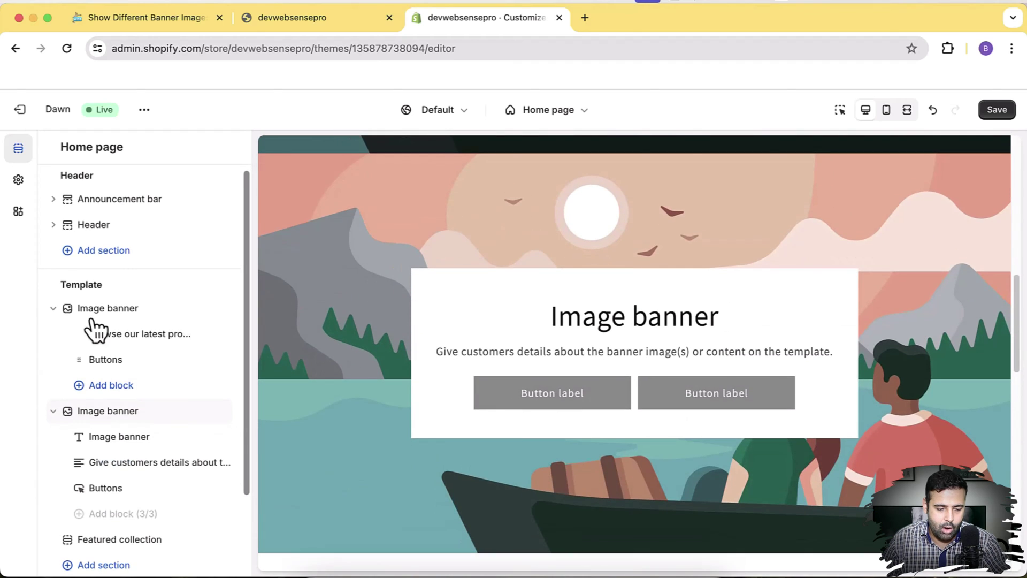
Hide the Buttons block and 'Browse our latest products' heading, then open the first Image banner's settings
scroll(94, 329, "down", 1)
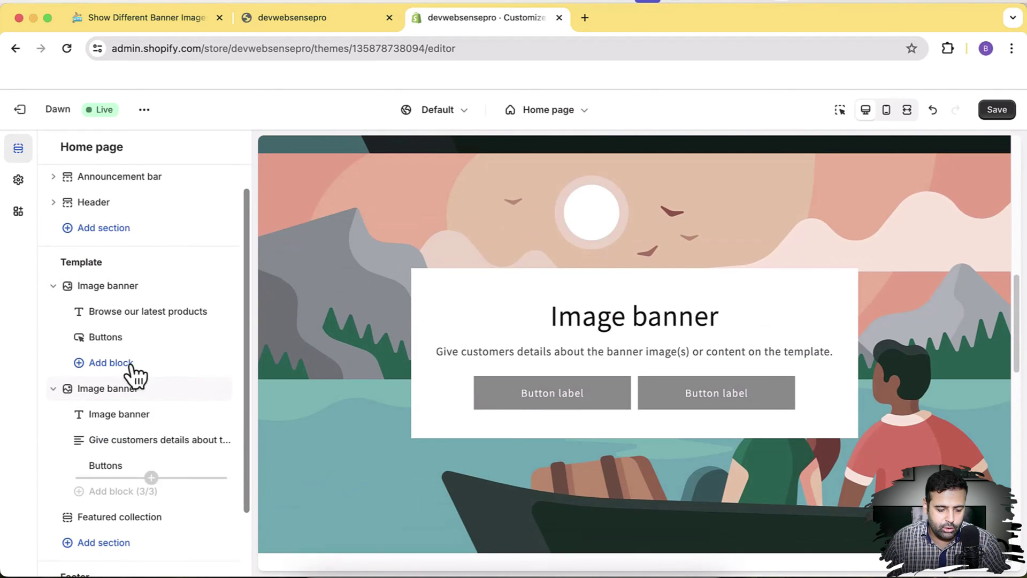
left_click(221, 465)
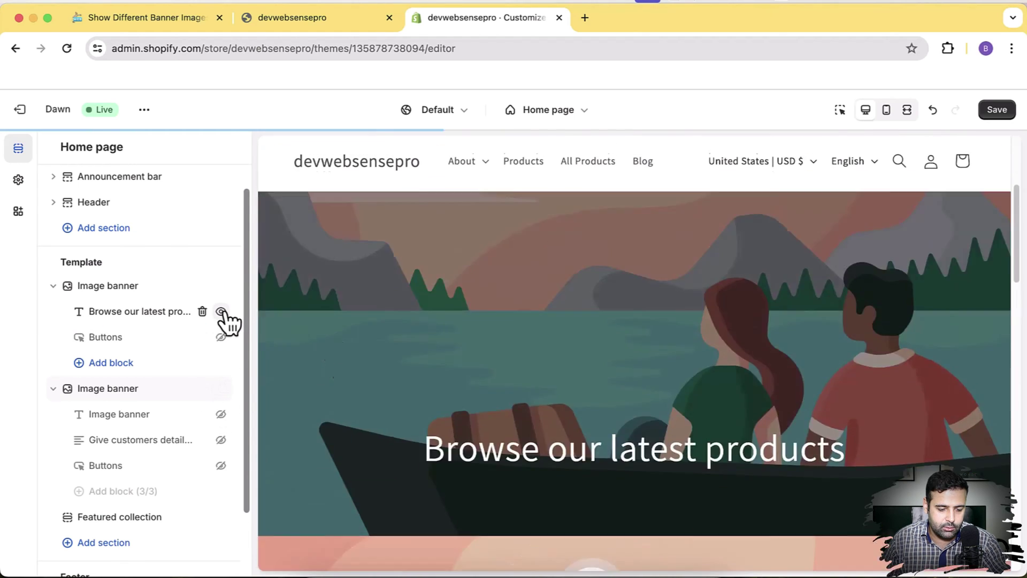
left_click(221, 311)
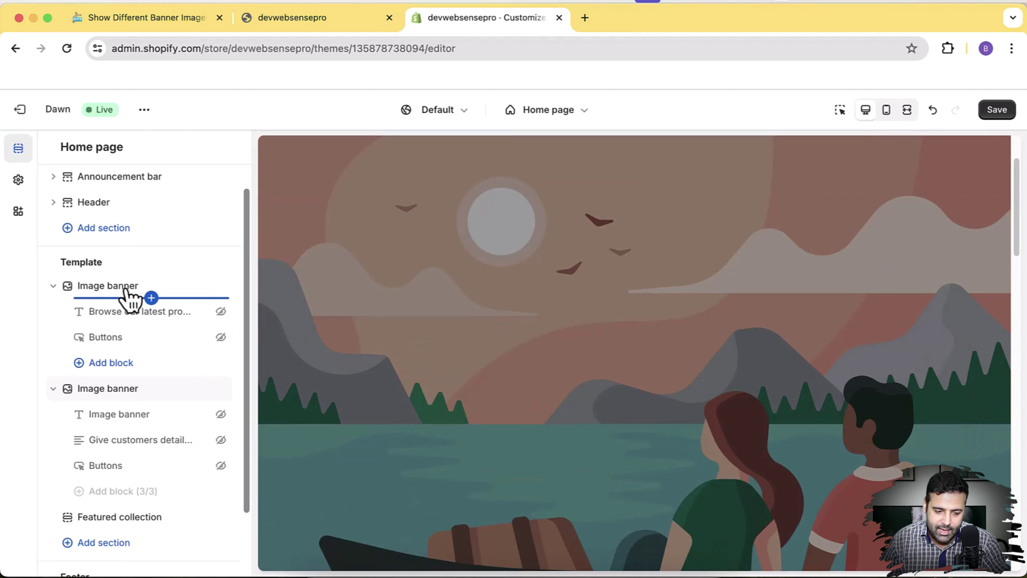
left_click(125, 291)
scroll(218, 302, "down", 15)
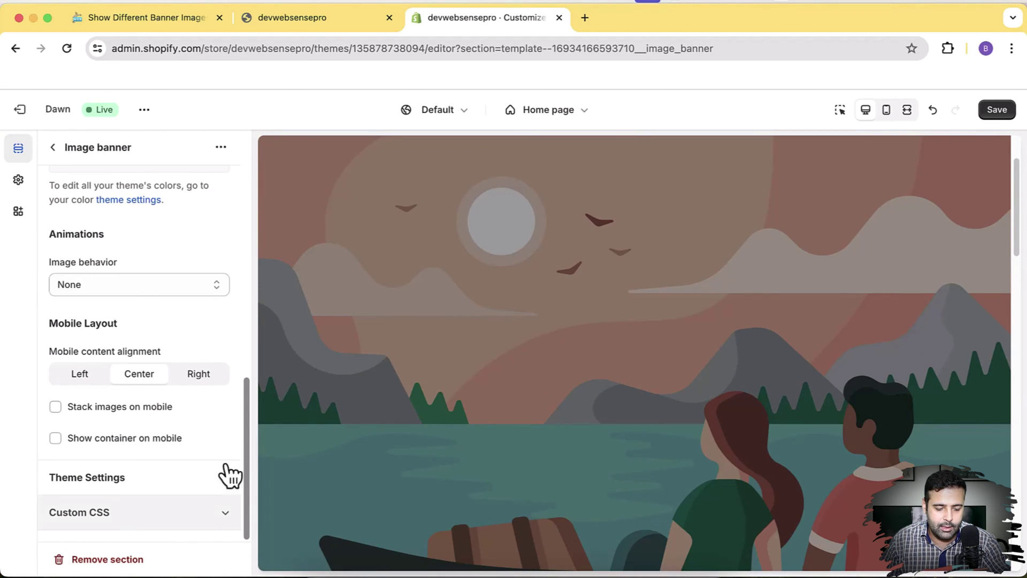
Expand the first banner's Custom CSS field and copy the tutorial's desktop-only snippet
left_click(227, 516)
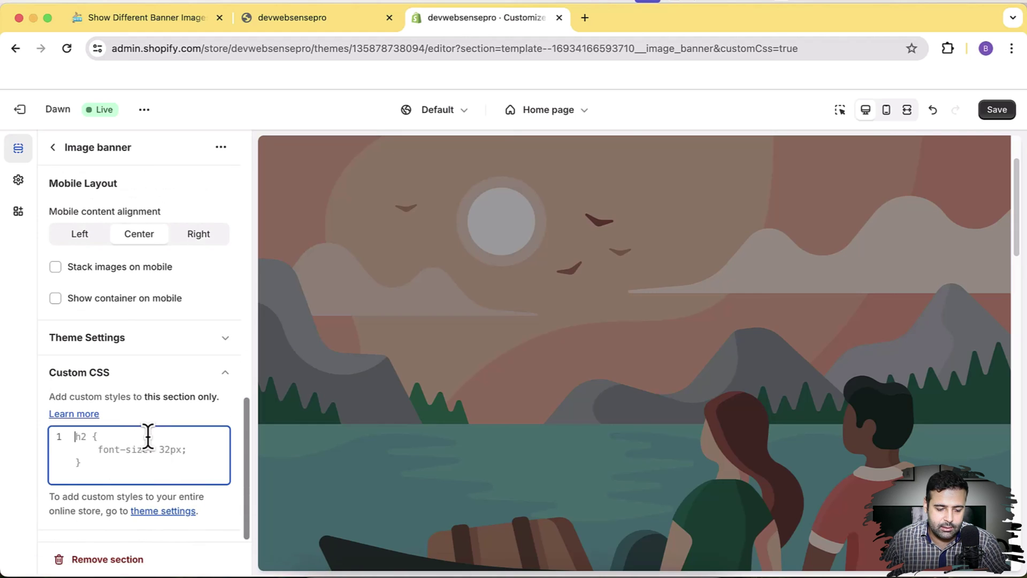
left_click(137, 30)
scroll(503, 361, "down", 1)
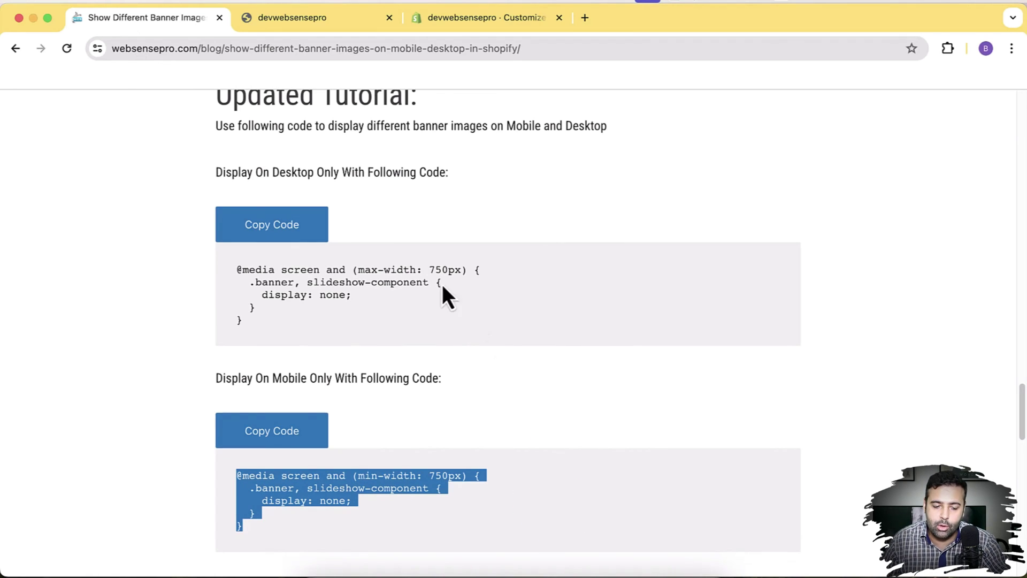
left_click(369, 192)
left_click_drag(216, 176, 443, 173)
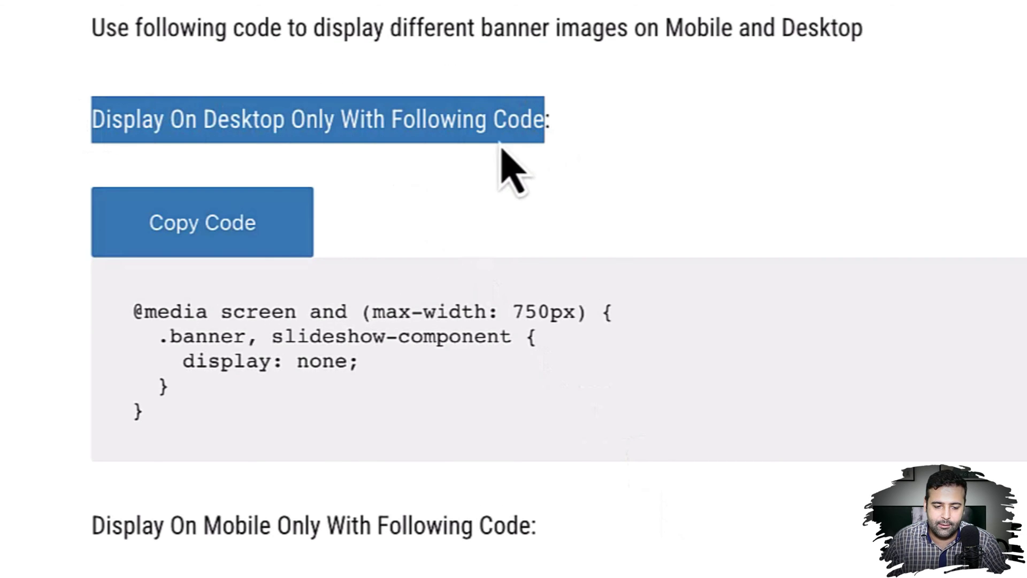
left_click(235, 239)
key("super+c")
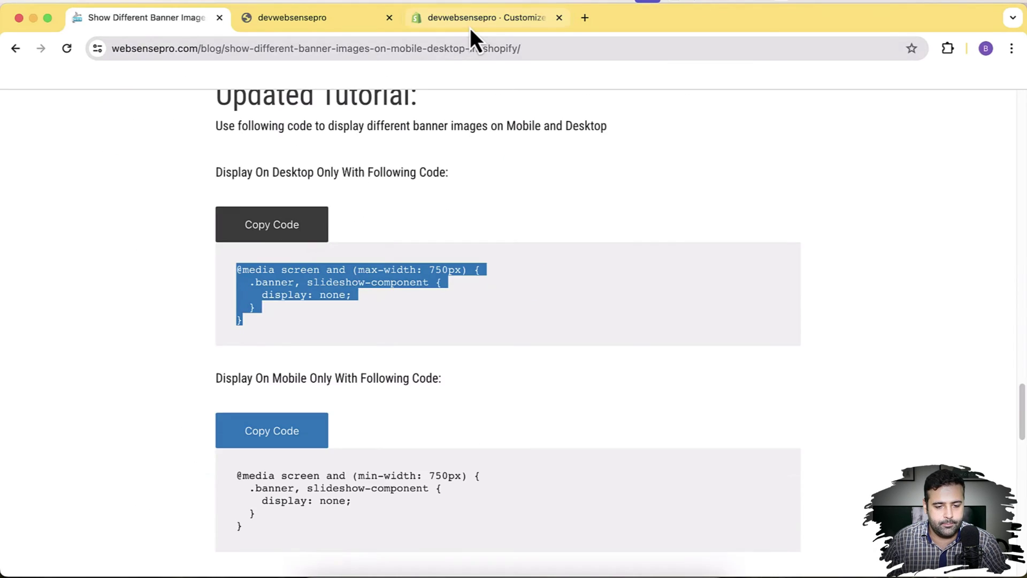
Paste the max-width 750px rule hiding .banner and slideshow-component into Custom CSS
left_click(470, 28)
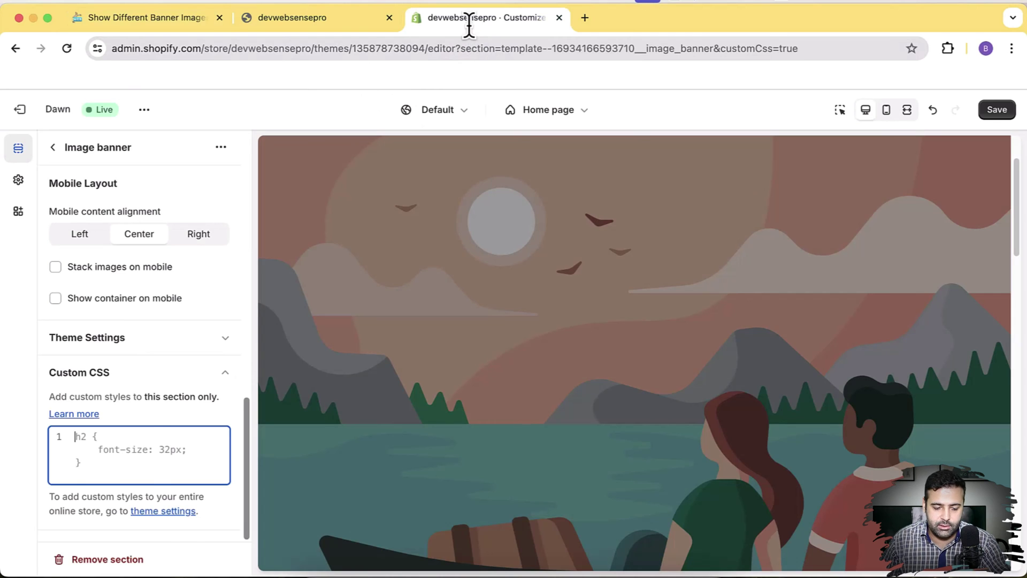
key("super+v")
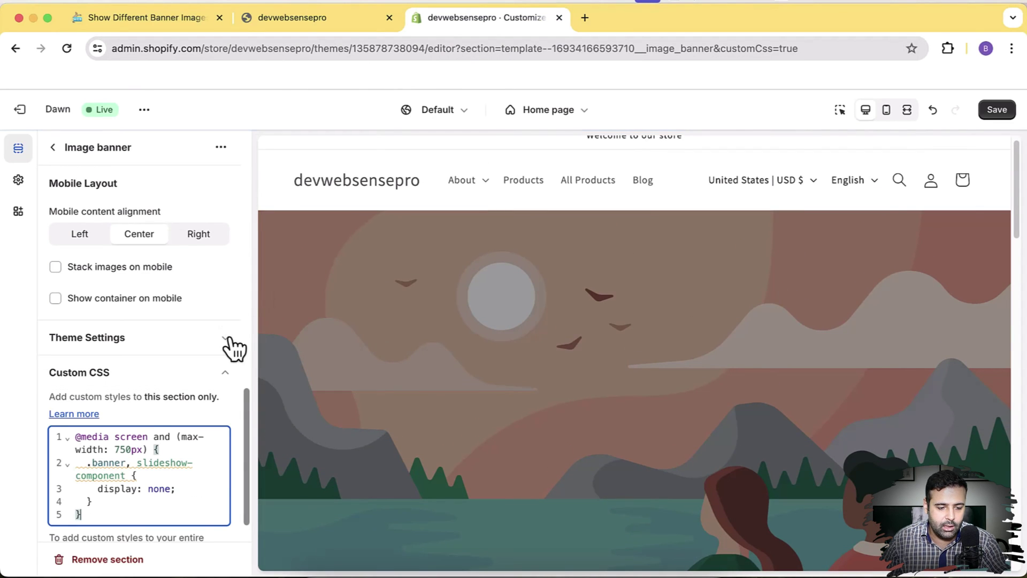
scroll(230, 342, "up", 10)
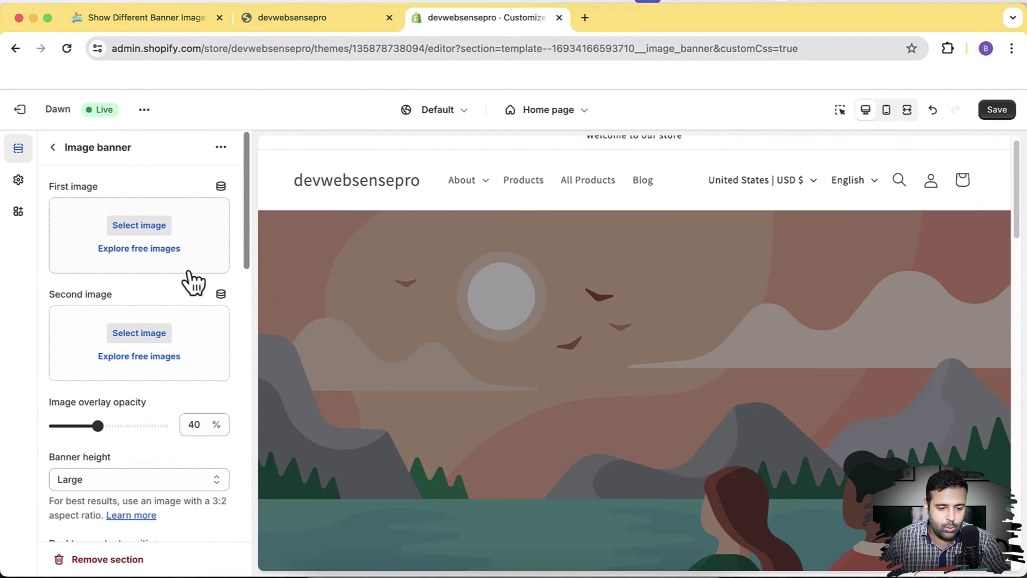
Choose desktop-banner as the first Image banner's first image, then return to the Home page section list
left_click(160, 224)
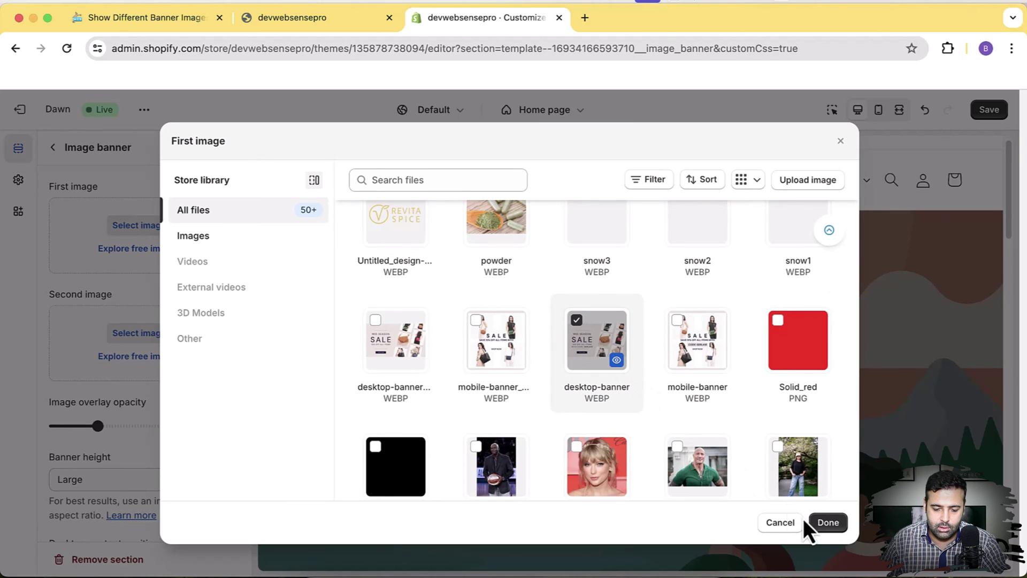
left_click(827, 523)
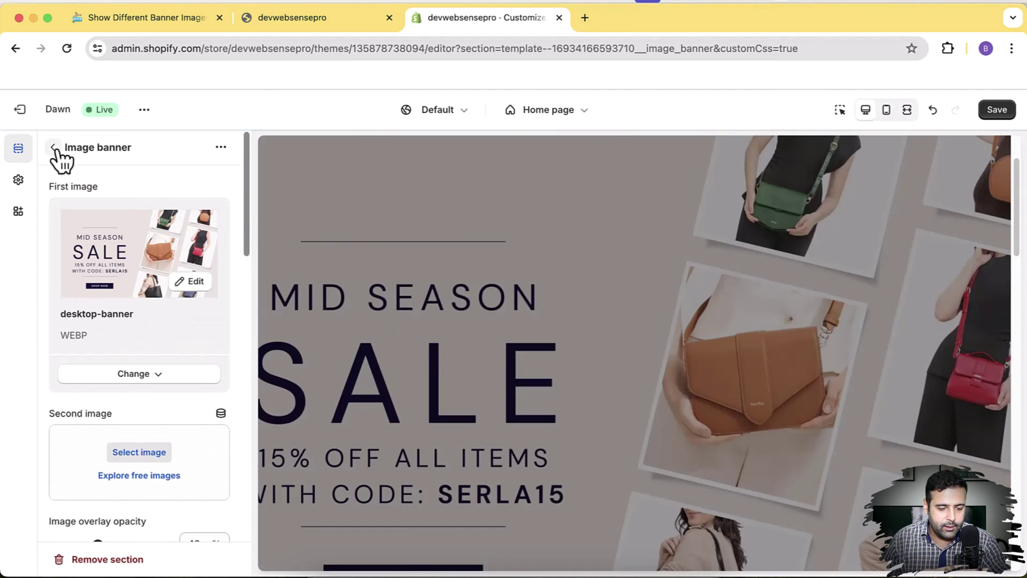
left_click(54, 147)
Open the second Image banner section and expand its Custom CSS editor
scroll(188, 211, "down", 2)
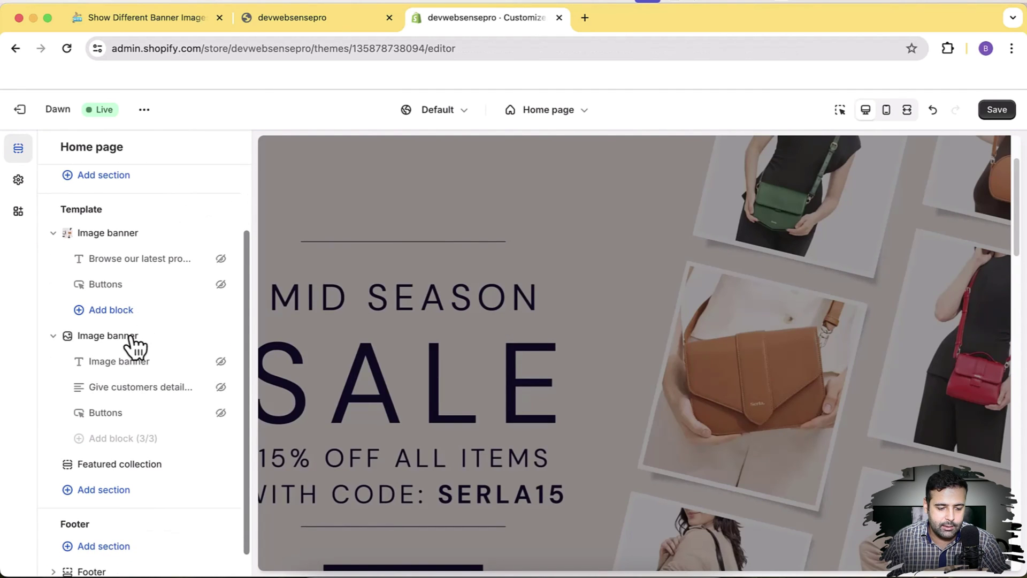
left_click(107, 336)
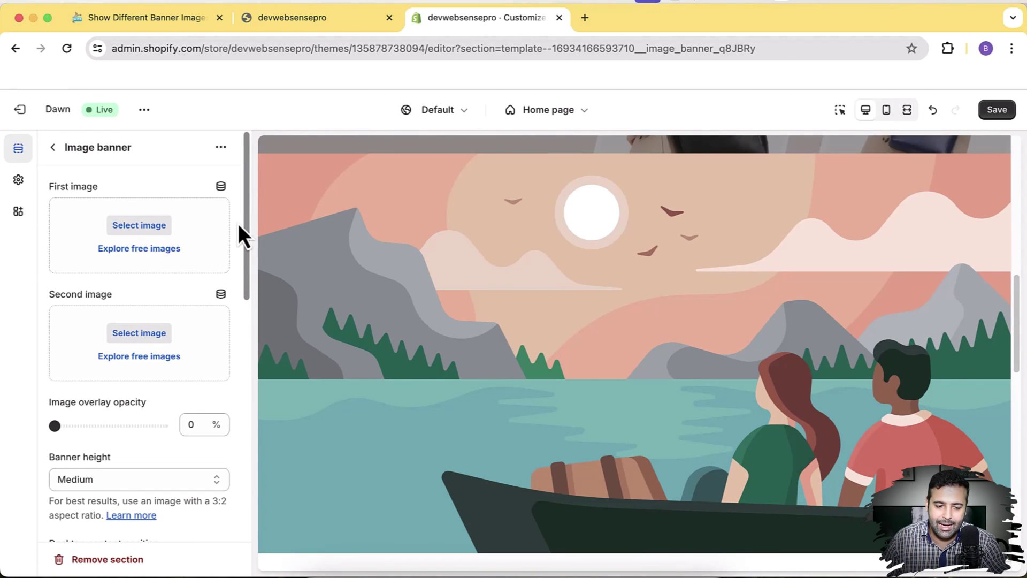
scroll(239, 224, "down", 10)
left_click(193, 523)
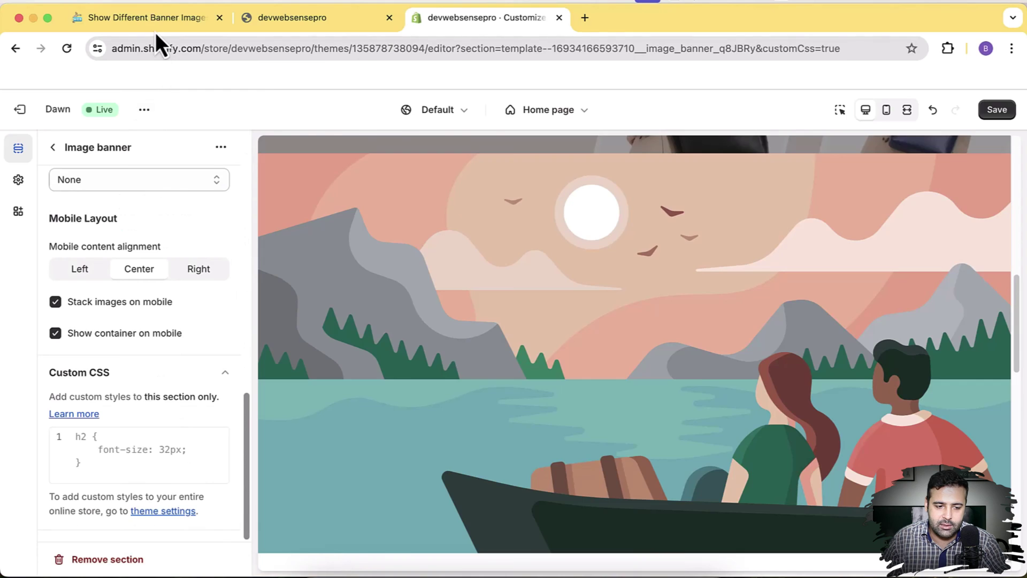
Copy the mobile-only media query CSS from the blog post into the section's Custom CSS box
left_click(156, 30)
left_click(445, 394)
left_click_drag(214, 383, 450, 383)
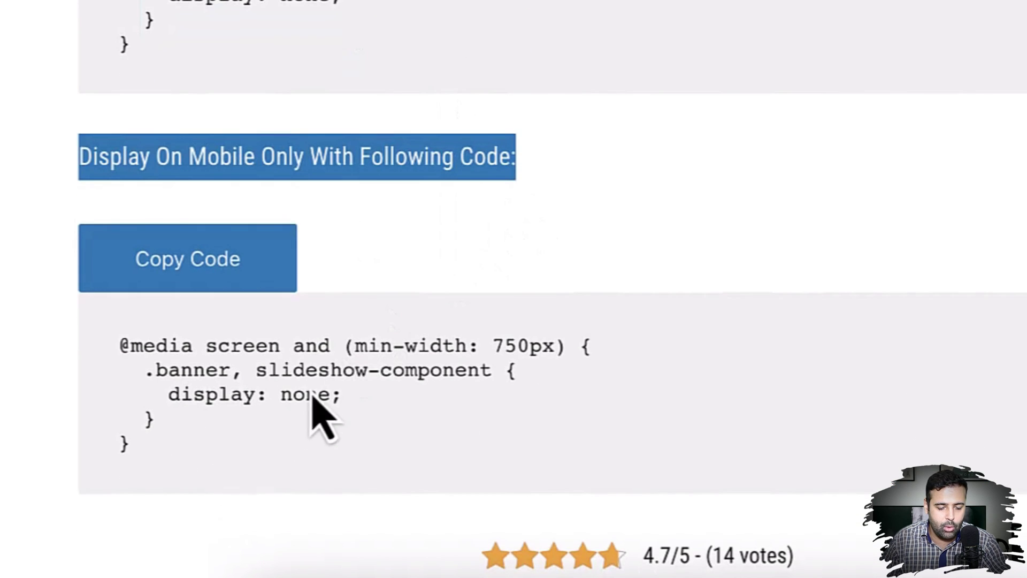
left_click(273, 473)
left_click(232, 330)
key("super+c")
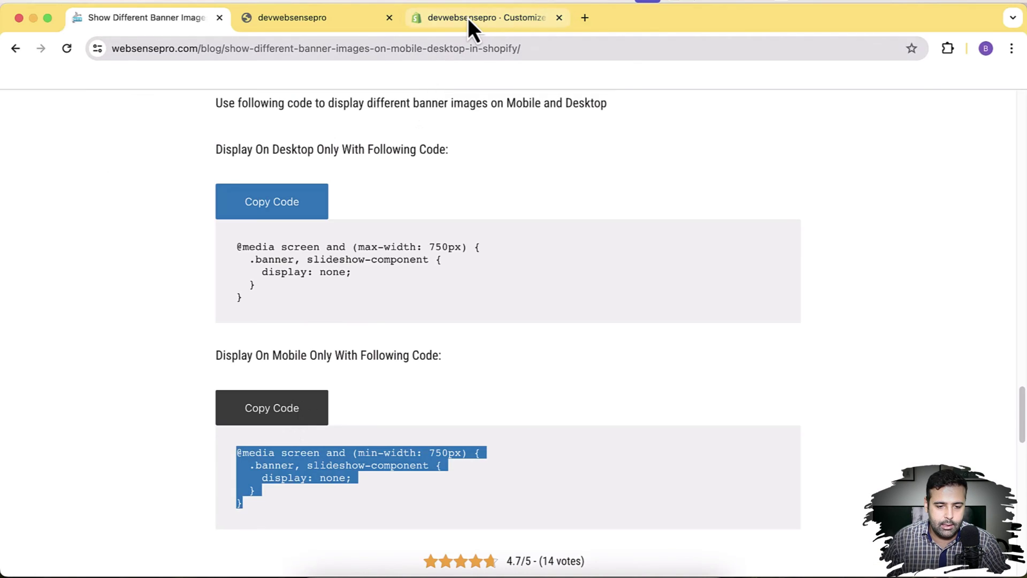
left_click(468, 18)
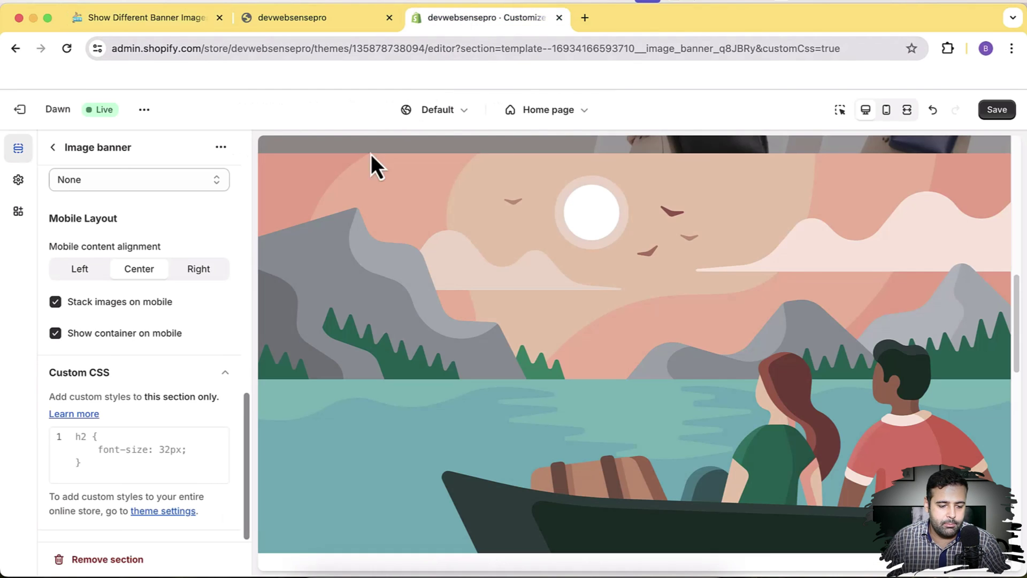
left_click(157, 450)
key("super+v")
scroll(196, 399, "up", 10)
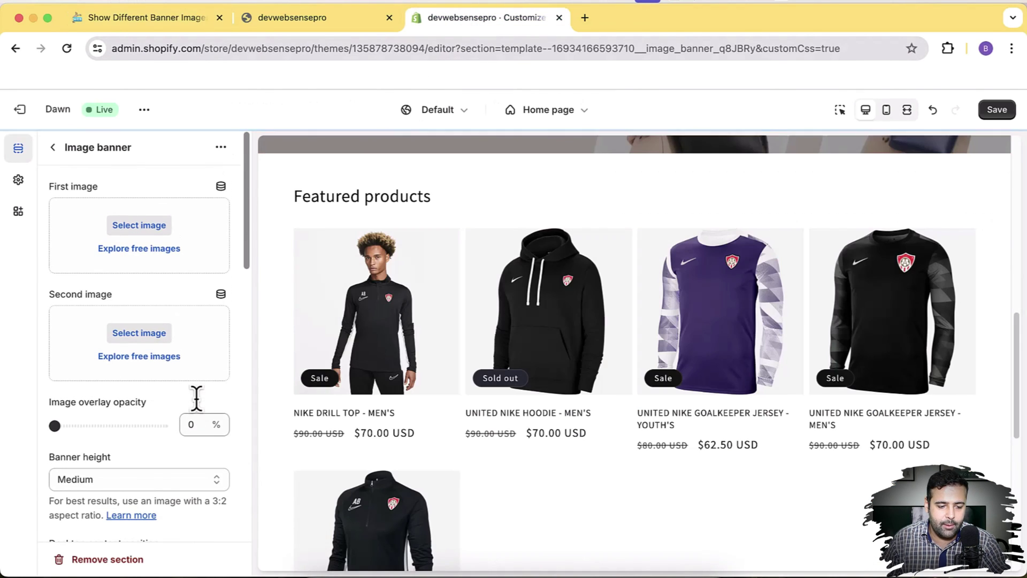
Set mobile-banner as the second Image banner's first image, then return to the section list
left_click(149, 226)
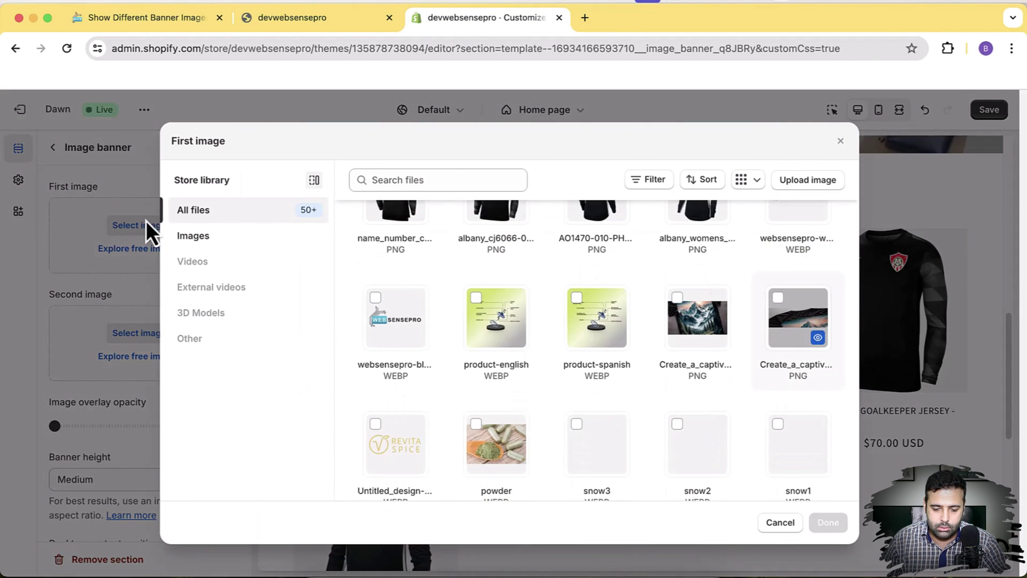
scroll(503, 334, "down", 5)
scroll(535, 342, "down", 1)
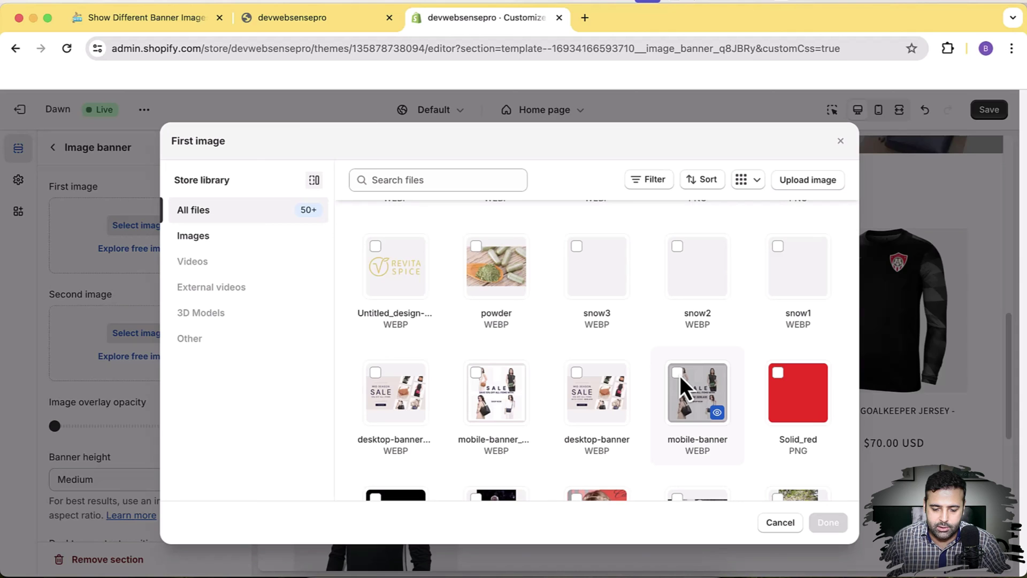
left_click(827, 523)
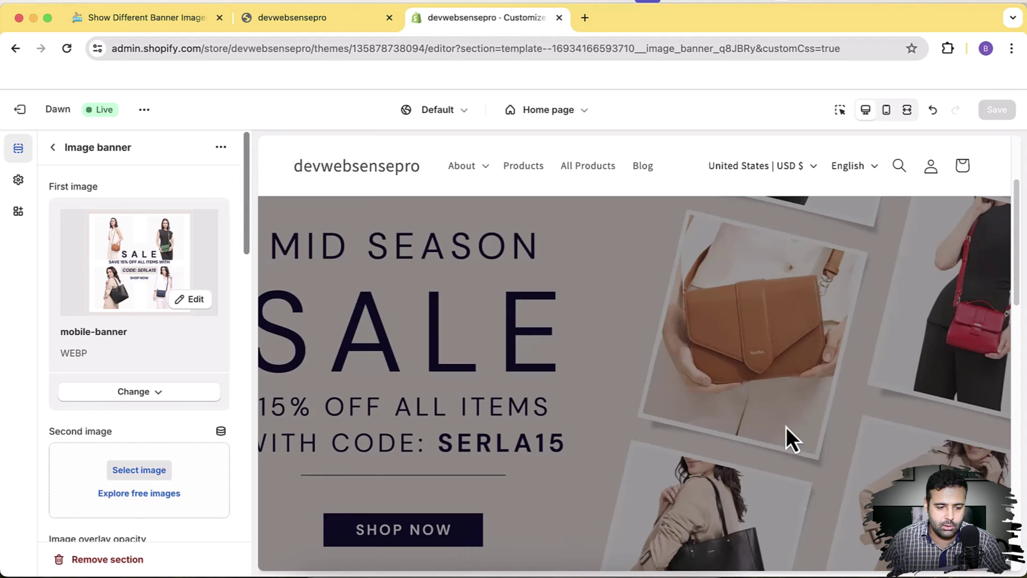
scroll(197, 209, "up", 5)
left_click(53, 147)
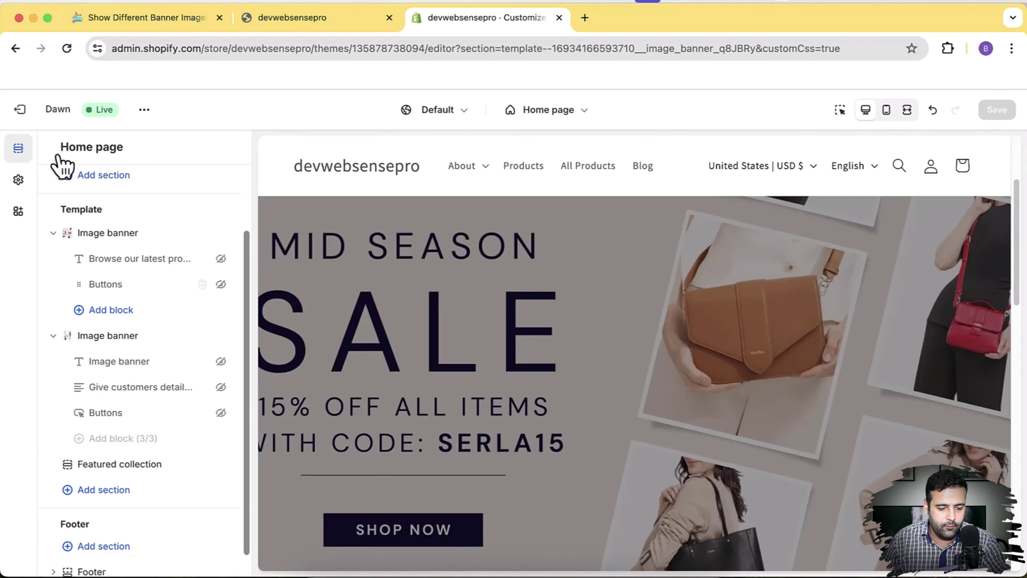
Set the first Image banner's overlay opacity to 0 and its height to Adapt to first image
left_click(124, 235)
scroll(103, 298, "down", 5)
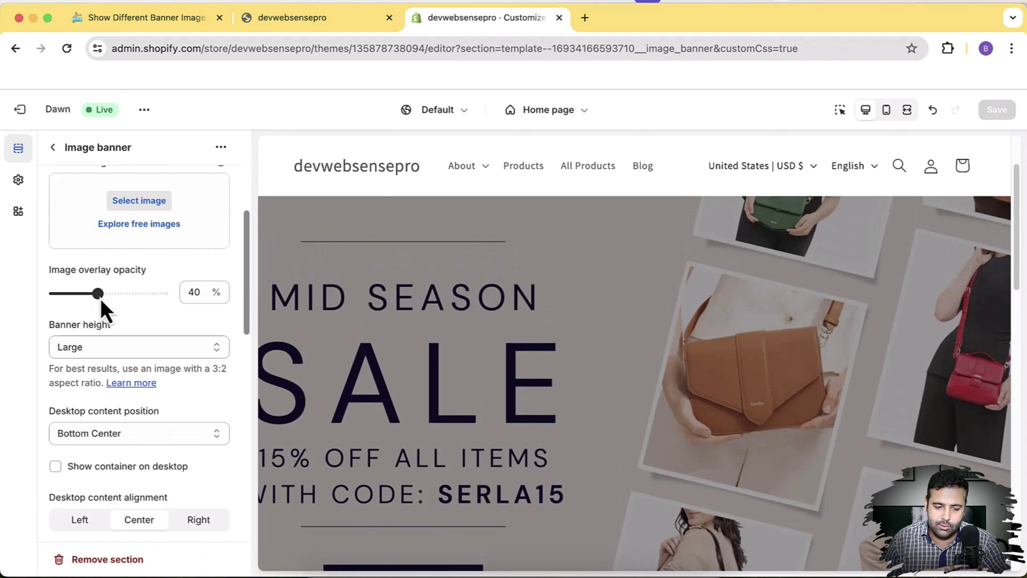
left_click_drag(102, 295, 47, 295)
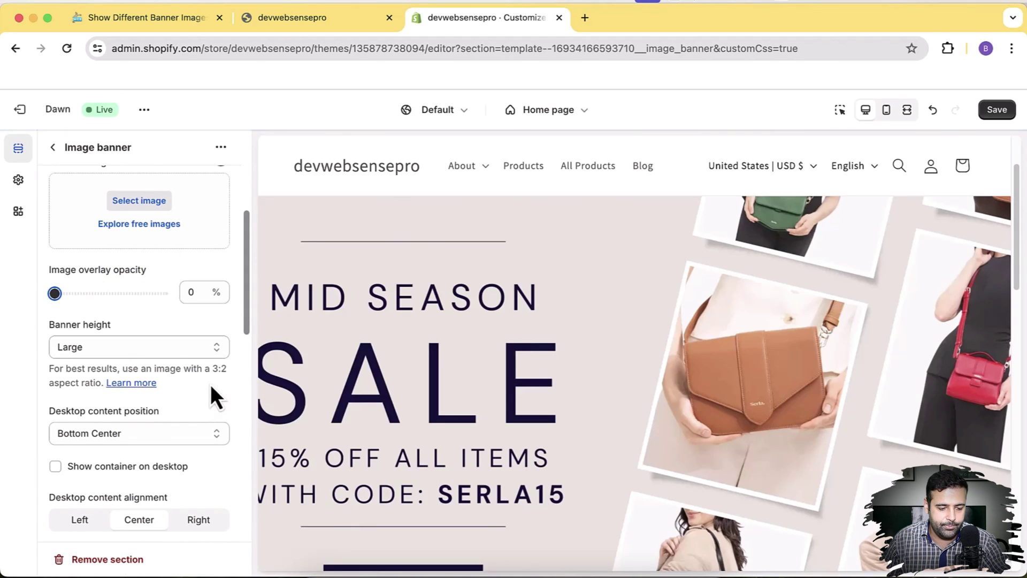
scroll(209, 375, "down", 1)
left_click(192, 324)
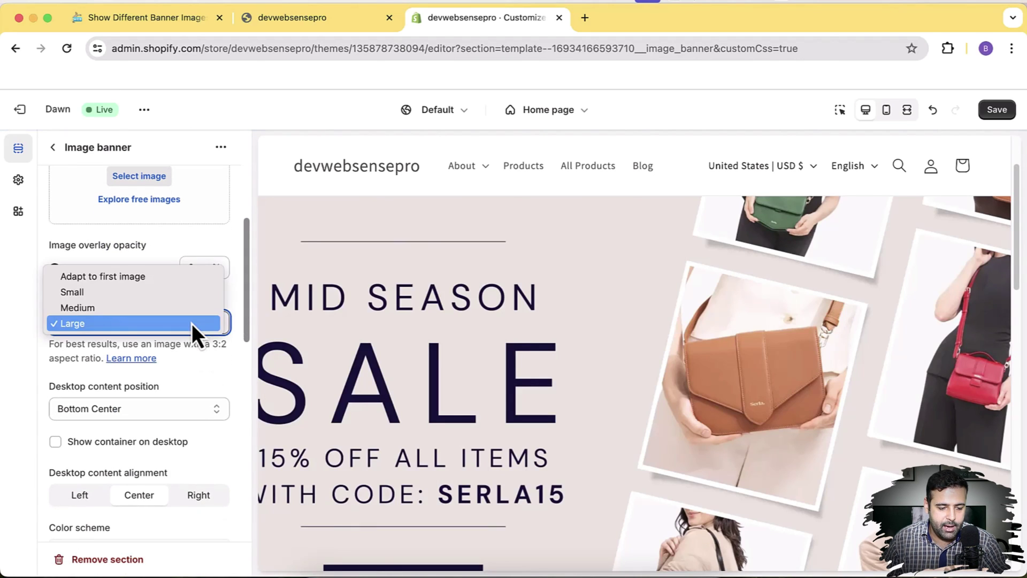
left_click(192, 276)
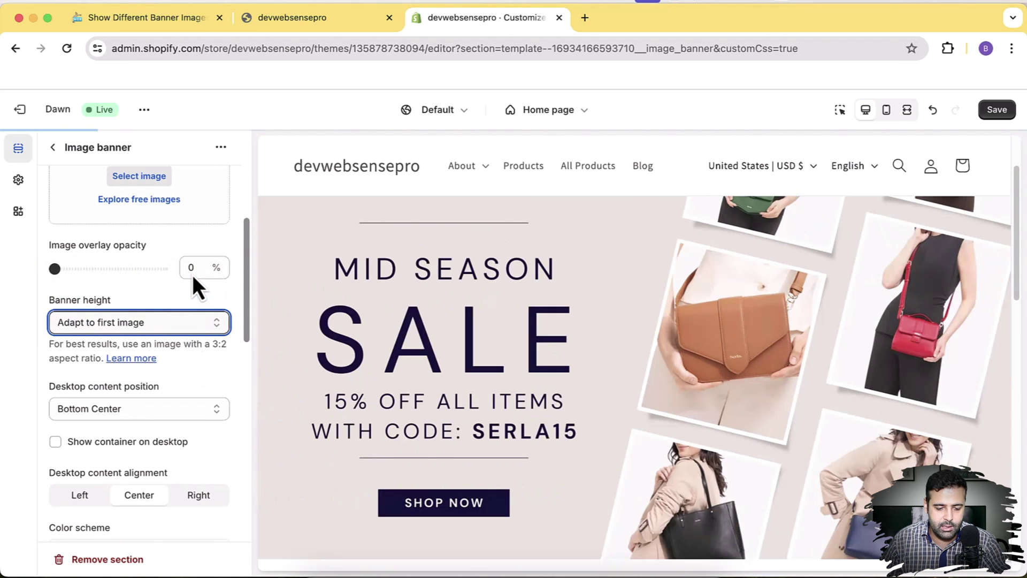
left_click(53, 148)
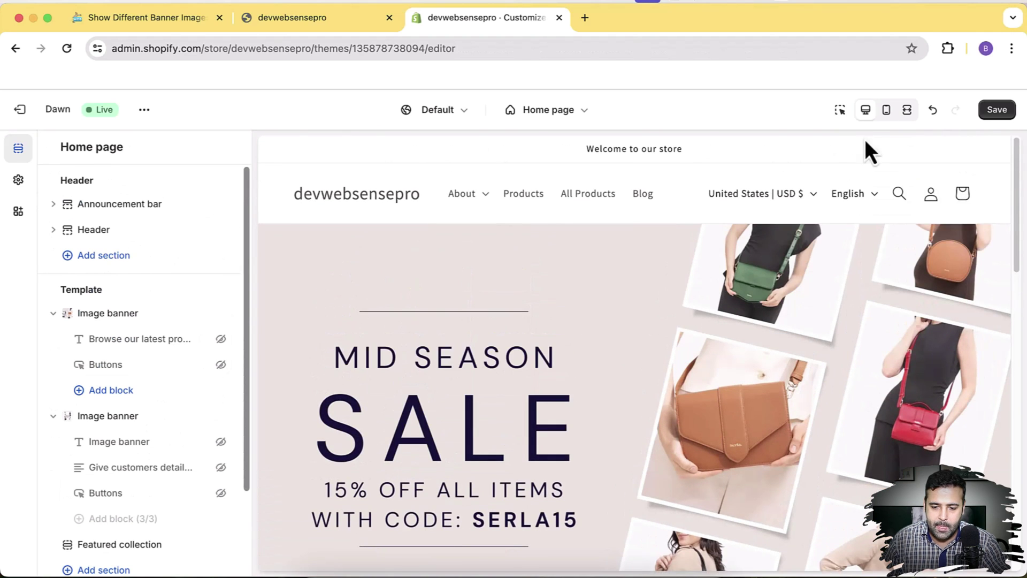
left_click(888, 110)
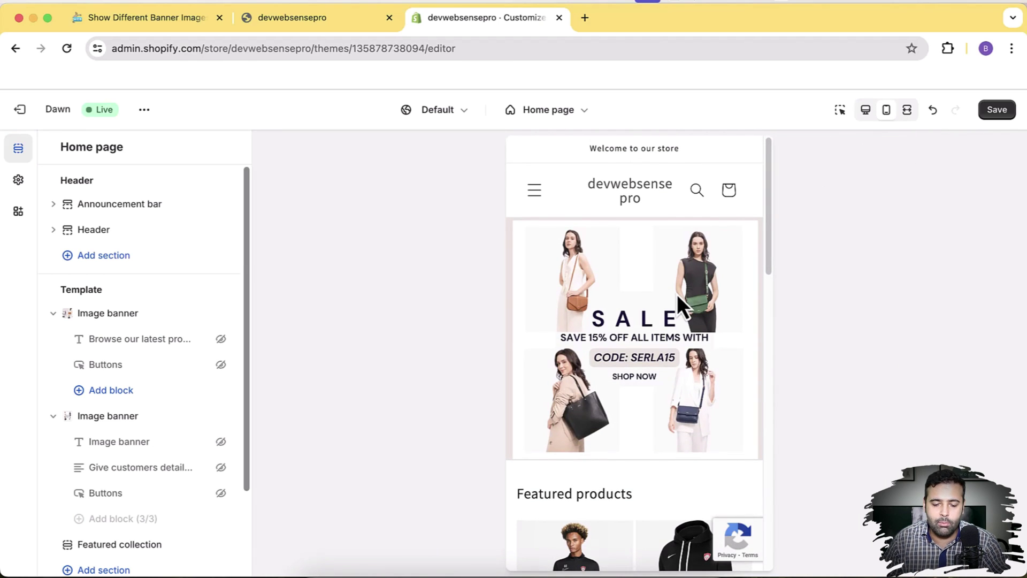
left_click(866, 109)
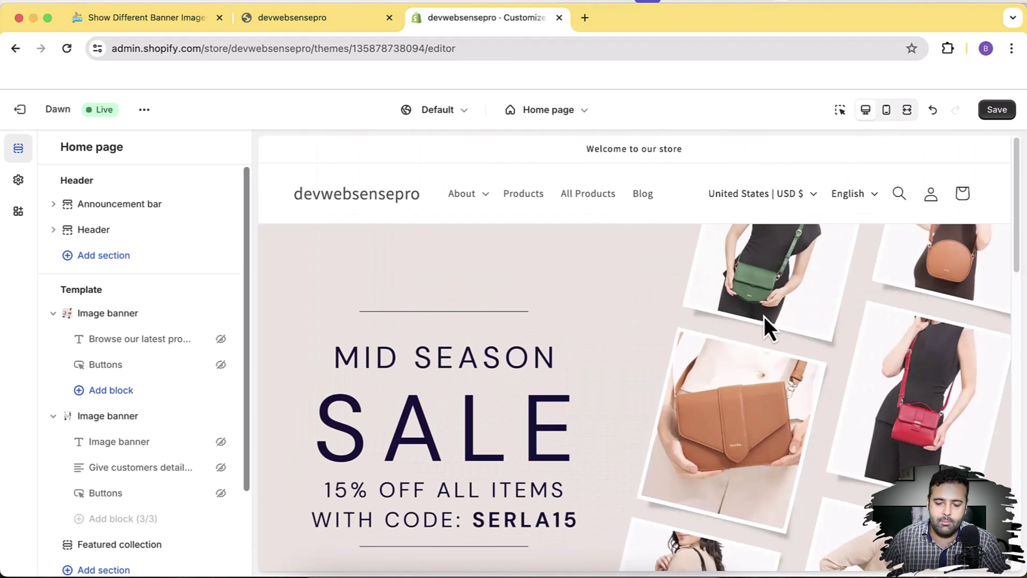
scroll(765, 316, "down", 2)
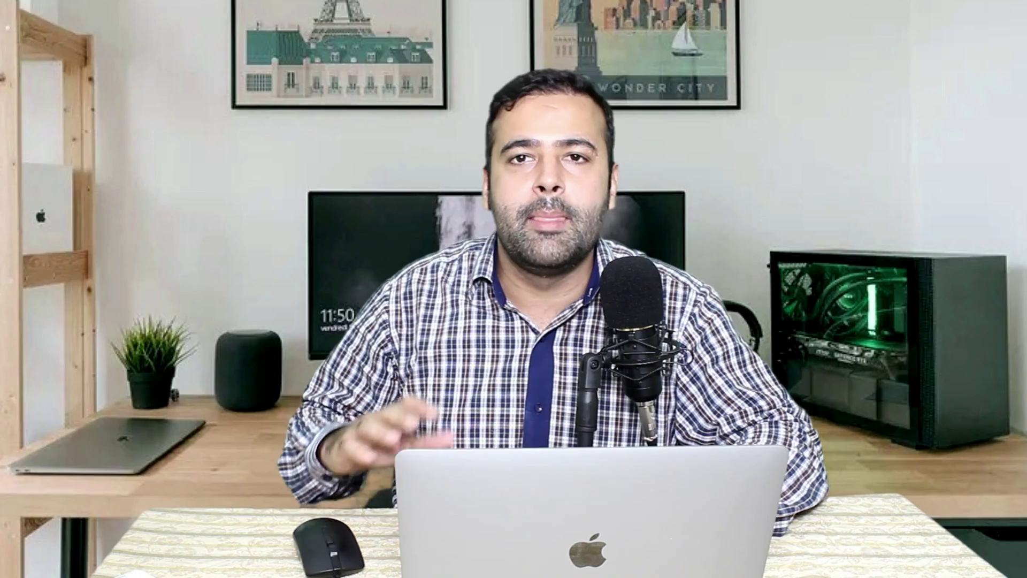